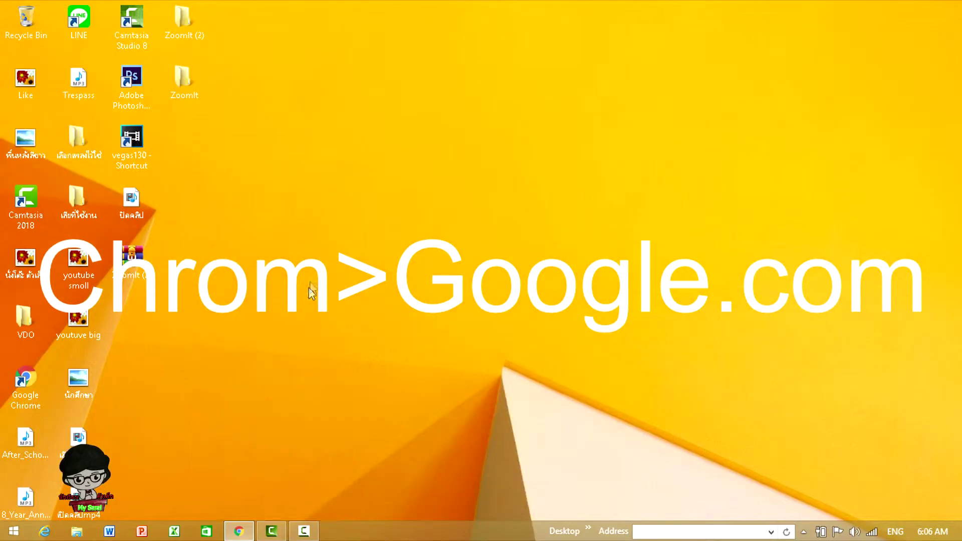
- Search Google for zoomit in Chrome and open the Microsoft Docs page for ZoomIt from the results
{"action": "left_click", "coordinate": [237, 532]}
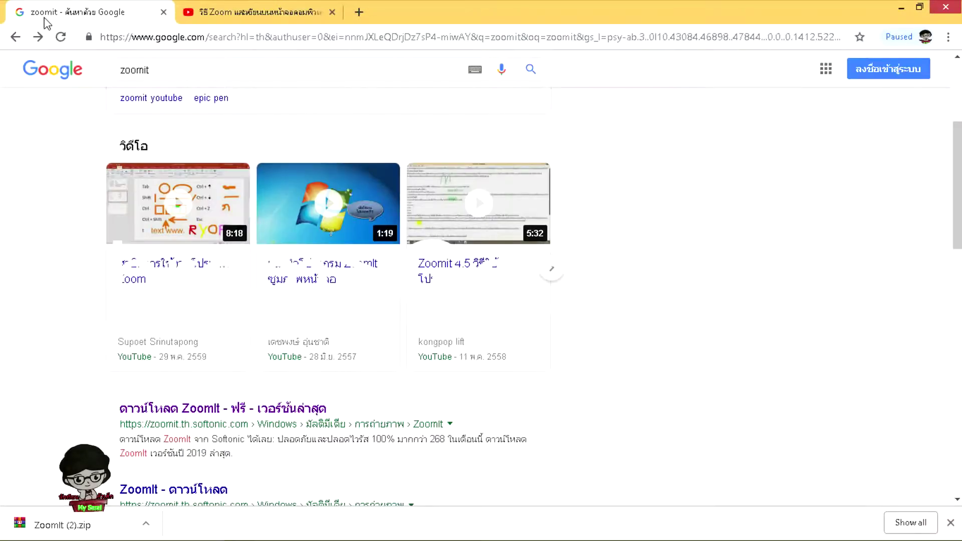
{"action": "scroll", "coordinate": [168, 160], "scroll_direction": "up", "scroll_amount": 2}
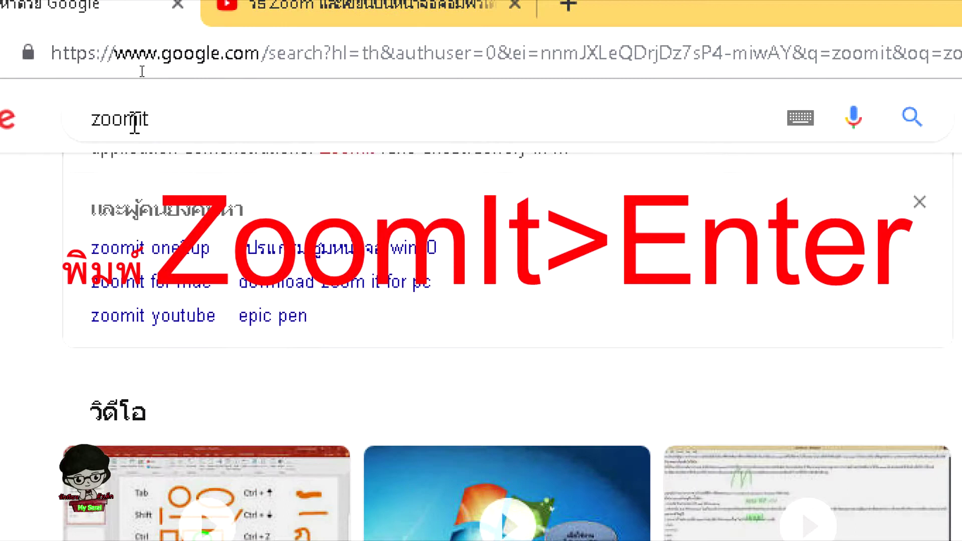
{"action": "left_click", "coordinate": [156, 120]}
{"action": "double_click", "coordinate": [150, 120]}
{"action": "left_click", "coordinate": [190, 132]}
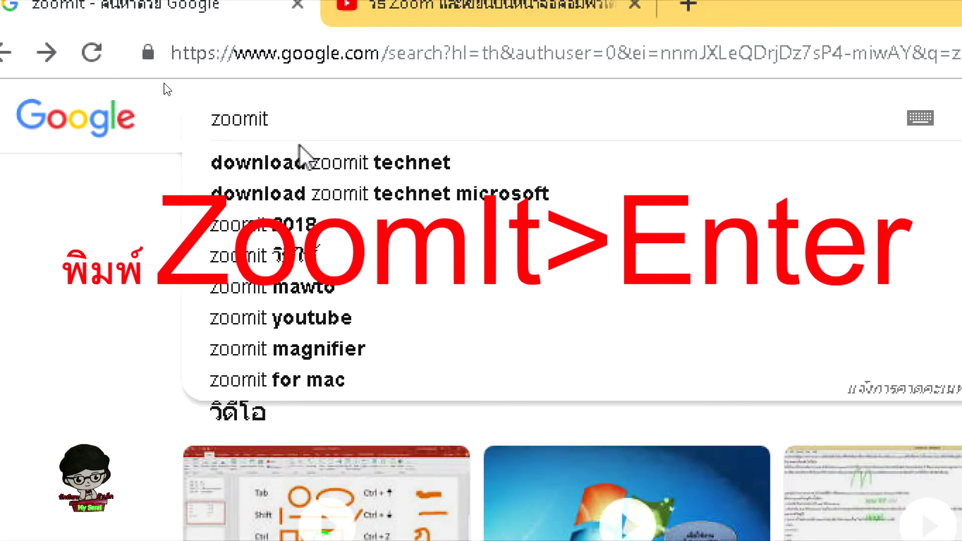
{"action": "key", "text": "Return"}
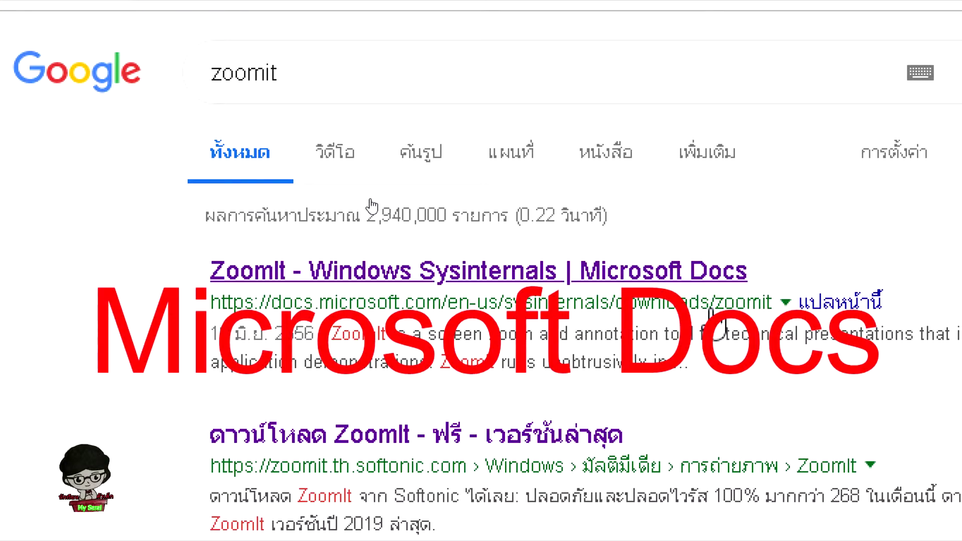
{"action": "left_click", "coordinate": [258, 270]}
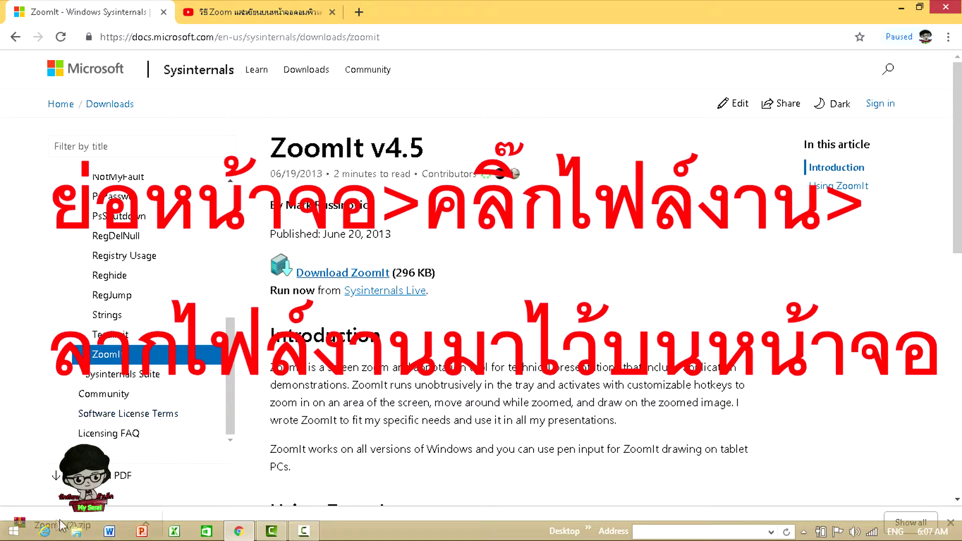
- Place the downloaded ZoomIt (2).zip on the desktop and extract it into a ZoomIt (2) folder there
{"action": "left_click", "coordinate": [919, 8]}
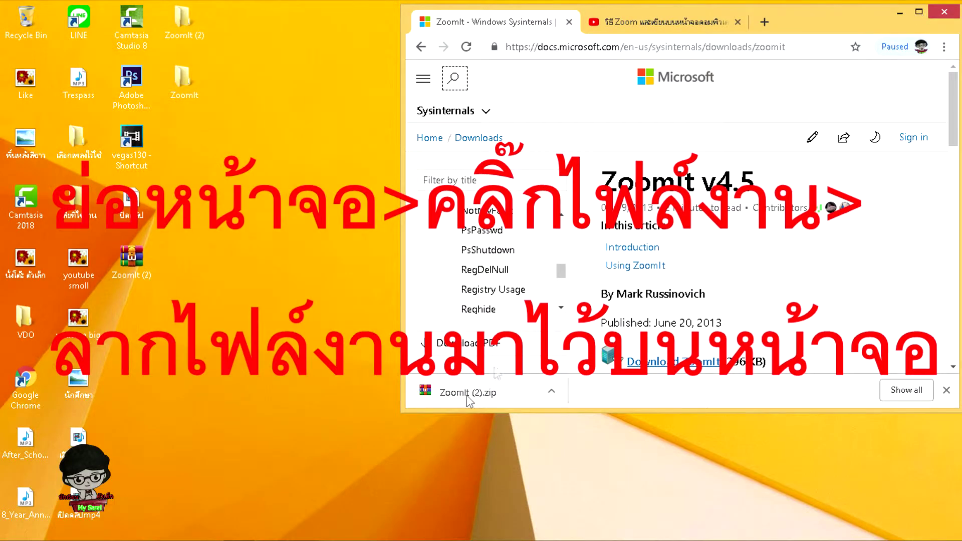
{"action": "left_click_drag", "start_coordinate": [458, 395], "coordinate": [264, 205]}
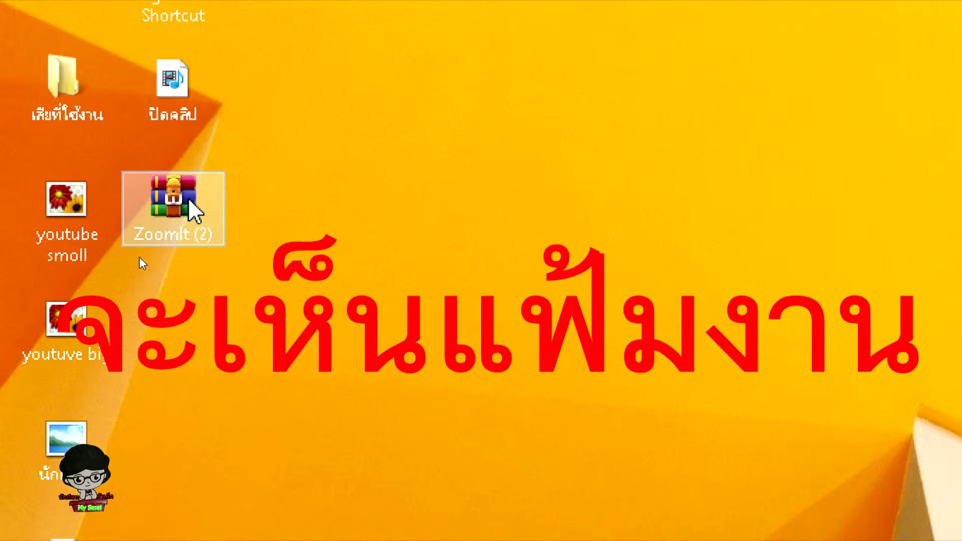
{"action": "double_click", "coordinate": [177, 206]}
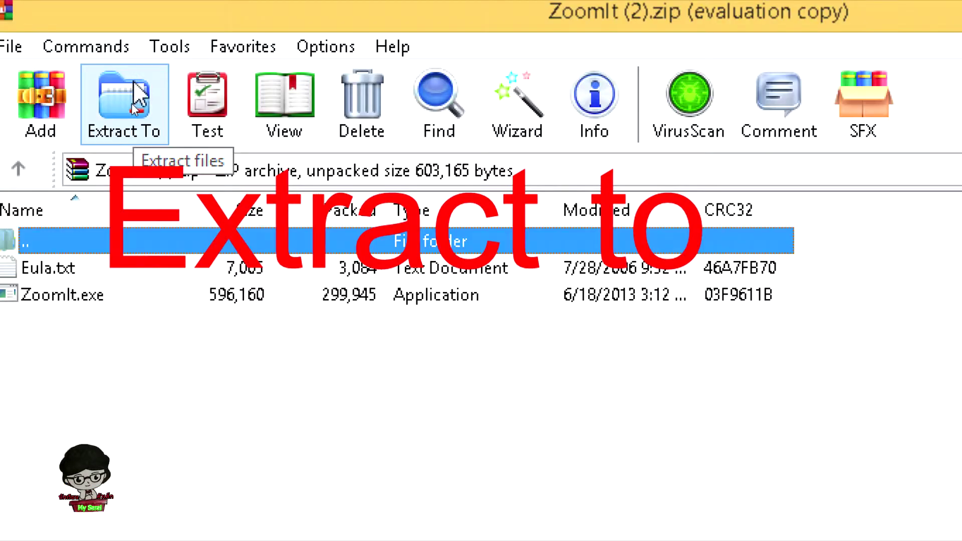
{"action": "left_click", "coordinate": [127, 119]}
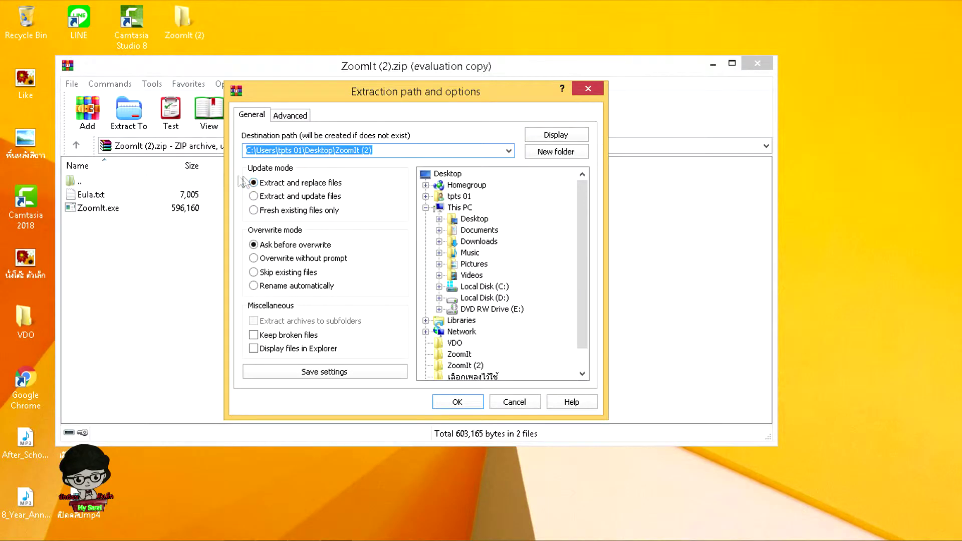
{"action": "left_click", "coordinate": [510, 151]}
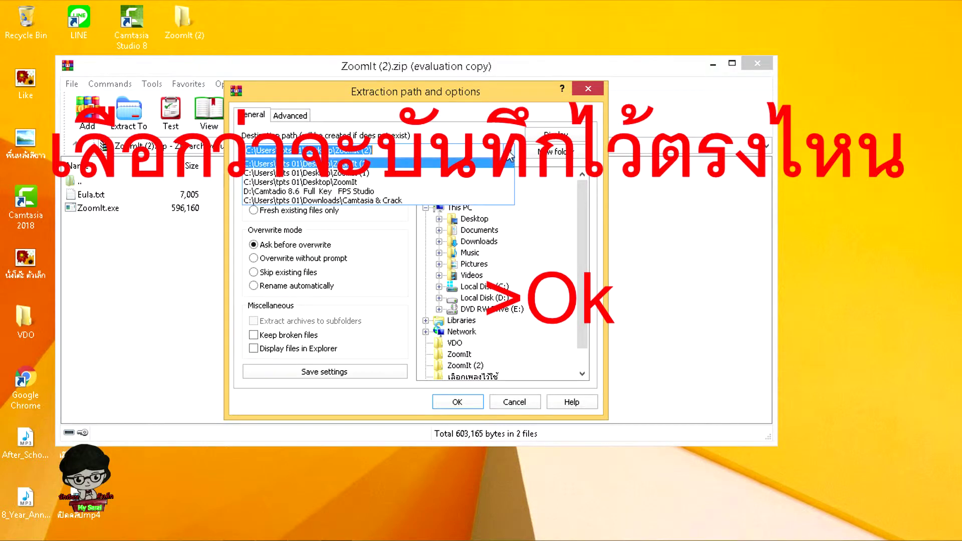
{"action": "left_click", "coordinate": [485, 153]}
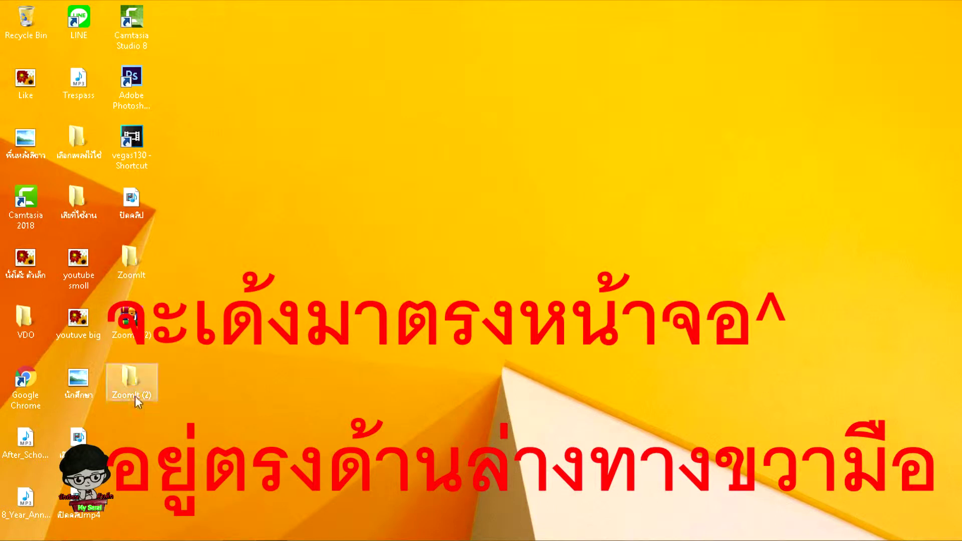
- Launch the ZoomIt application from the extracted ZoomIt (2) folder, dismiss its dialog and close the folder window
{"action": "mouse_move", "coordinate": [820, 538]}
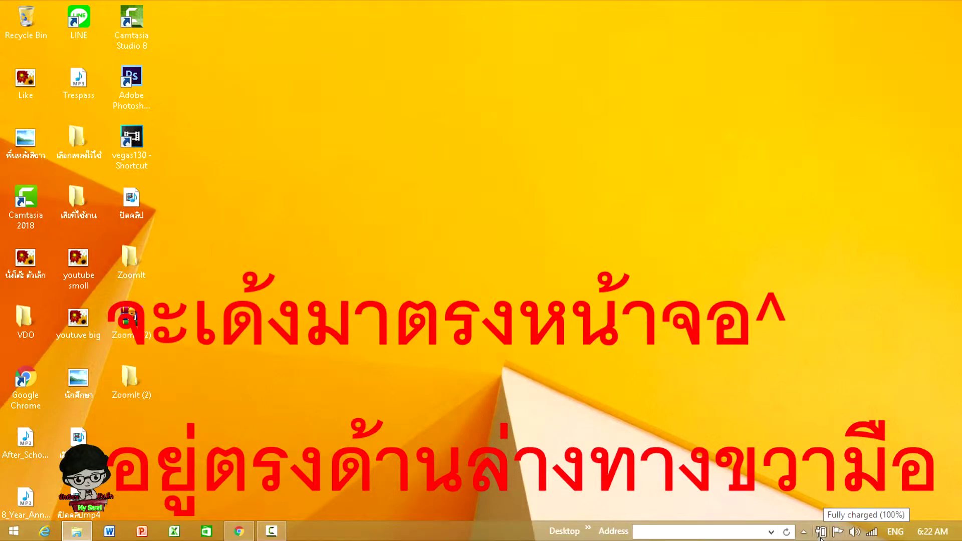
{"action": "double_click", "coordinate": [136, 389]}
{"action": "double_click", "coordinate": [175, 195]}
{"action": "left_click", "coordinate": [605, 119]}
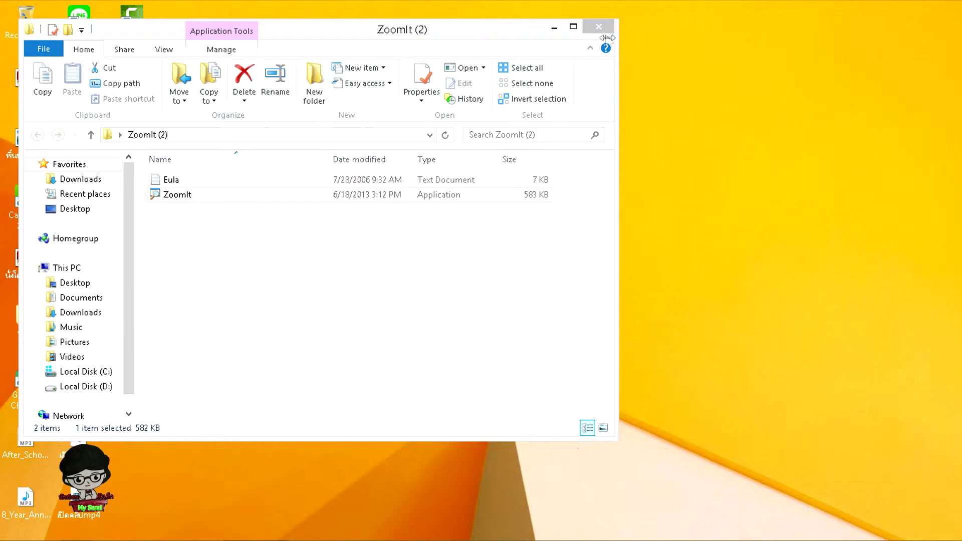
{"action": "left_click", "coordinate": [599, 26]}
- Open the Options dialog of the running ZoomIt from the hidden notification icons
{"action": "mouse_move", "coordinate": [805, 537]}
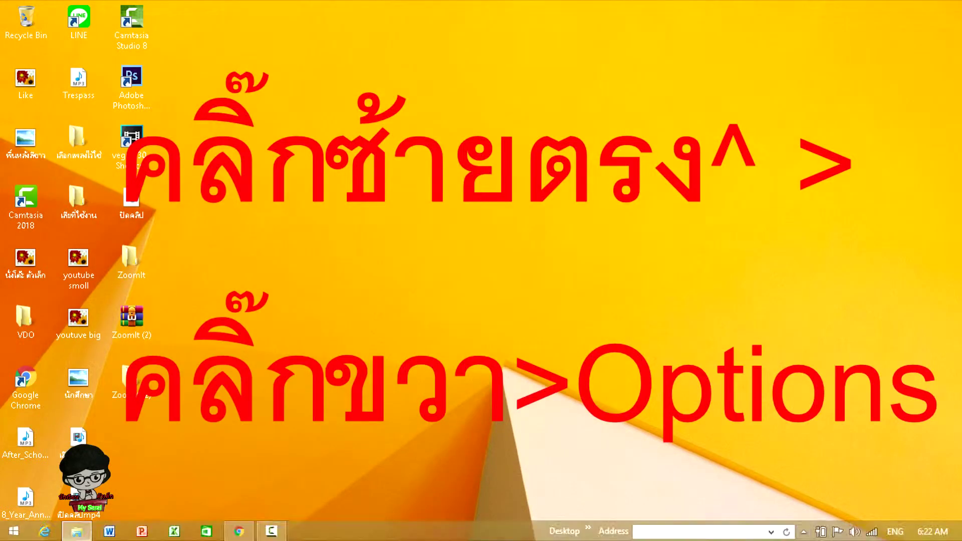
{"action": "left_click", "coordinate": [803, 534]}
{"action": "right_click", "coordinate": [804, 463]}
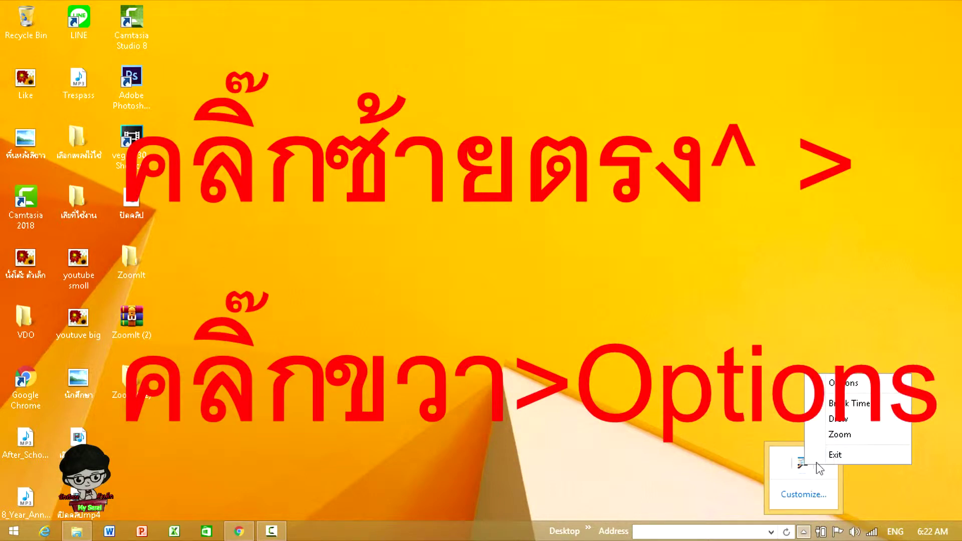
{"action": "left_click", "coordinate": [846, 383]}
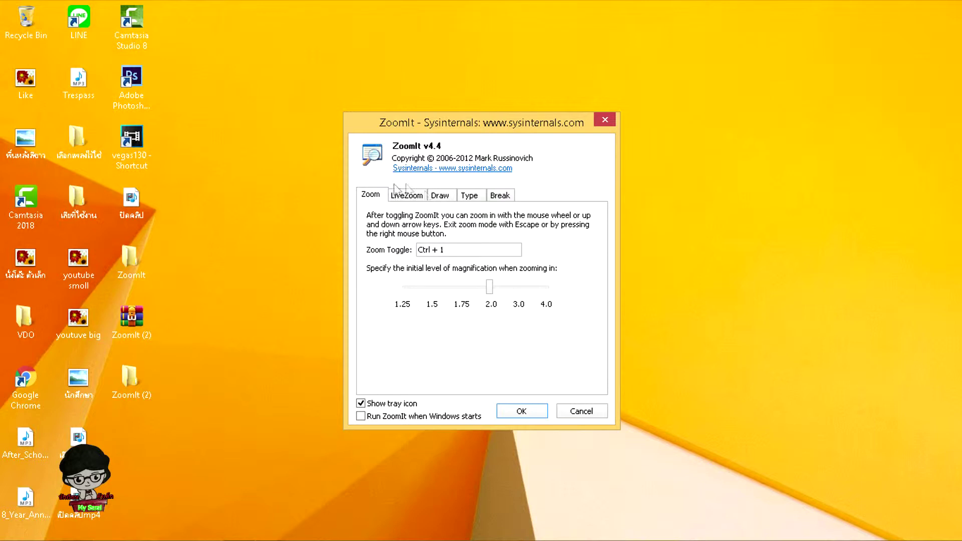
- Review the hotkey settings for Zoom, LiveZoom, Draw and Break in ZoomIt's options
{"action": "left_click", "coordinate": [422, 249]}
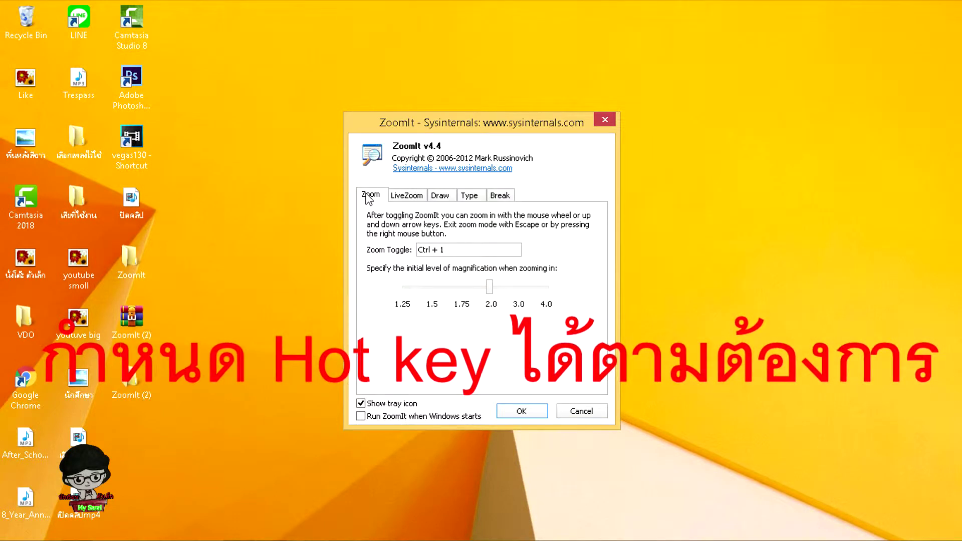
{"action": "left_click", "coordinate": [407, 195]}
{"action": "left_click", "coordinate": [371, 194]}
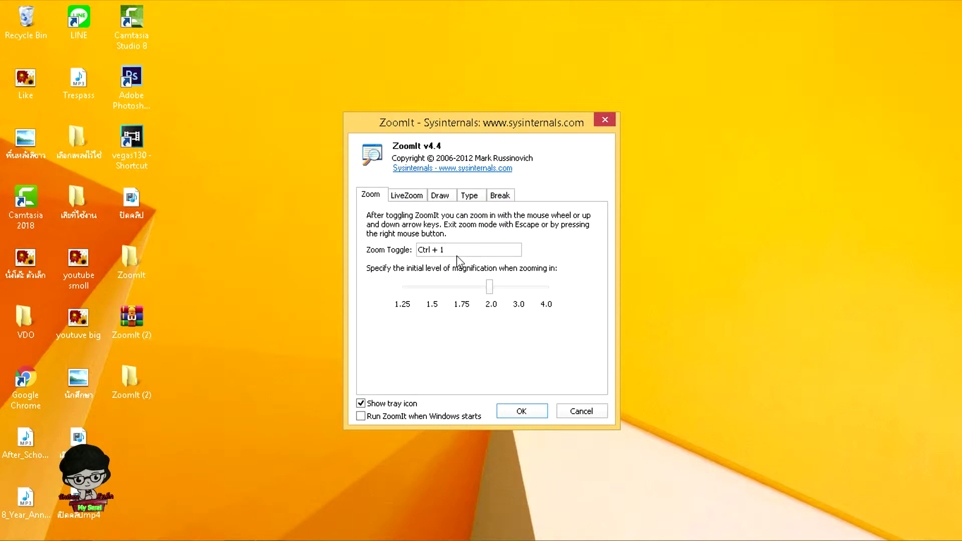
{"action": "left_click", "coordinate": [415, 200]}
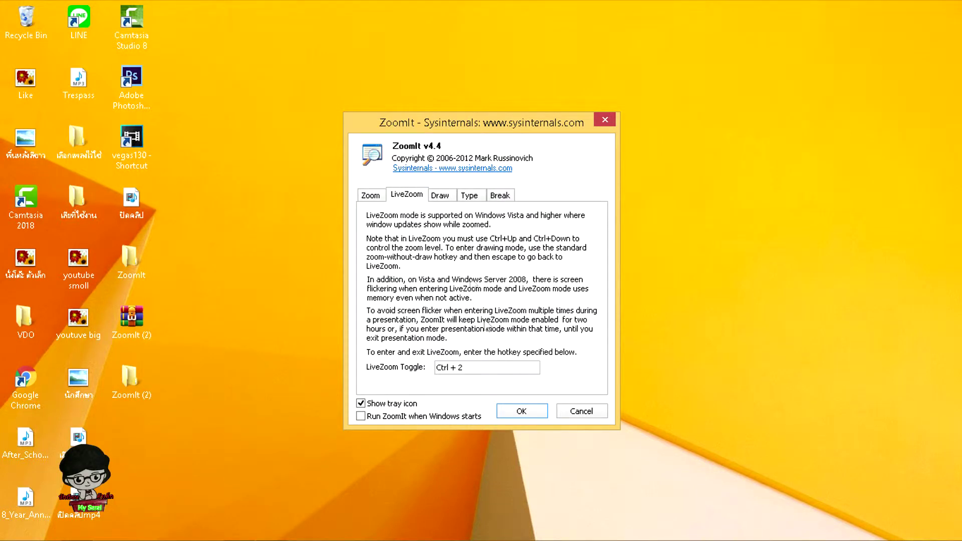
{"action": "left_click", "coordinate": [450, 197]}
{"action": "left_click", "coordinate": [492, 197]}
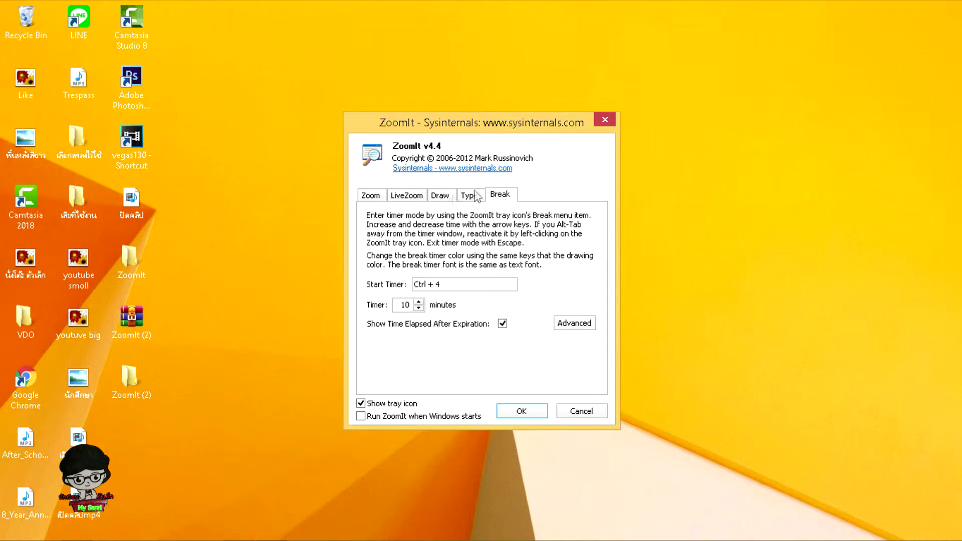
- Try Alt + 1 as the Zoom Toggle hotkey and set it back to Ctrl + 1
{"action": "left_click", "coordinate": [380, 197]}
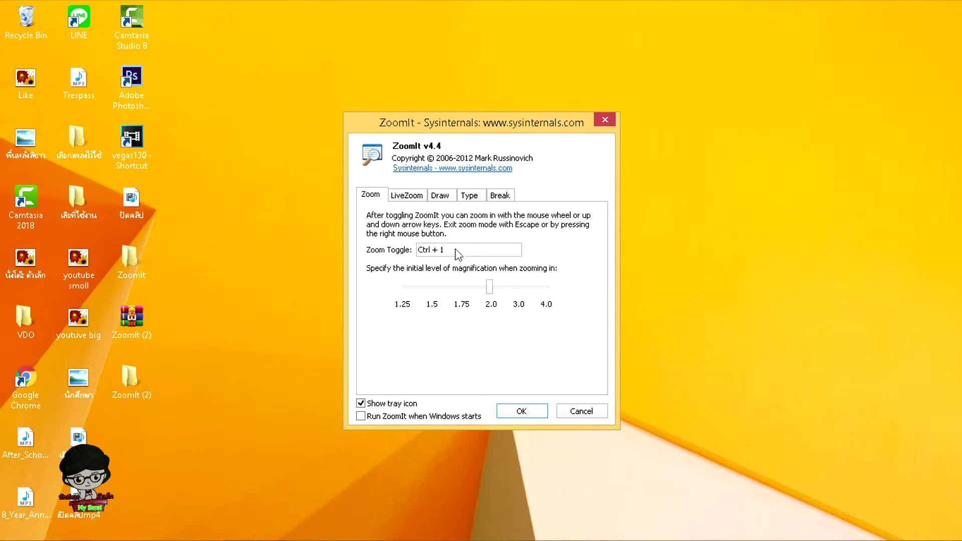
{"action": "key", "text": "BackSpace"}
{"action": "key", "text": "alt"}
{"action": "key", "text": "alt+1"}
{"action": "key", "text": "BackSpace"}
{"action": "key", "text": "ctrl+KP_1"}
{"action": "key", "text": "BackSpace"}
{"action": "key", "text": "ctrl+1"}
- Accept the ZoomIt options, magnify the desktop with the Zoom hotkey Ctrl + 1 and exit zoom mode
{"action": "left_click", "coordinate": [406, 195]}
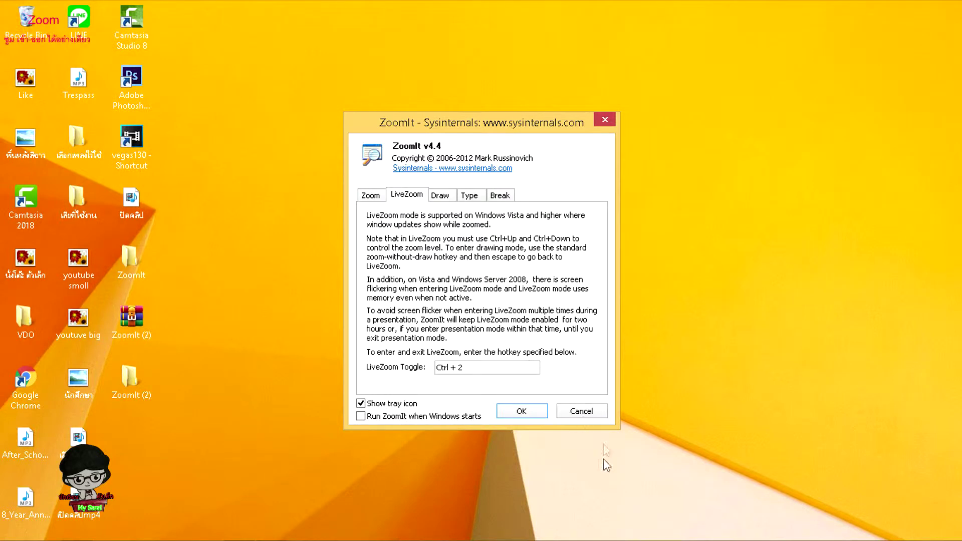
{"action": "left_click", "coordinate": [521, 410]}
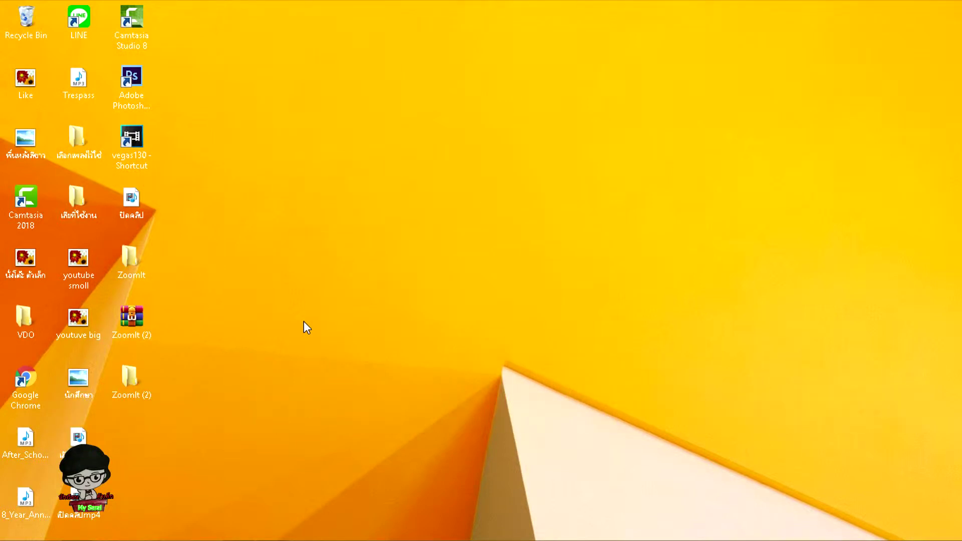
{"action": "key", "text": "ctrl+1"}
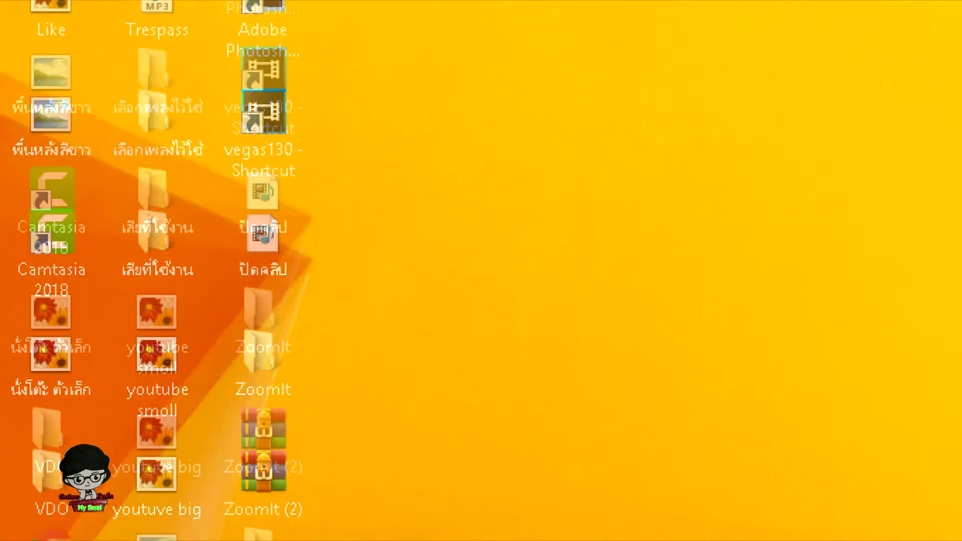
{"action": "key", "text": "Escape"}
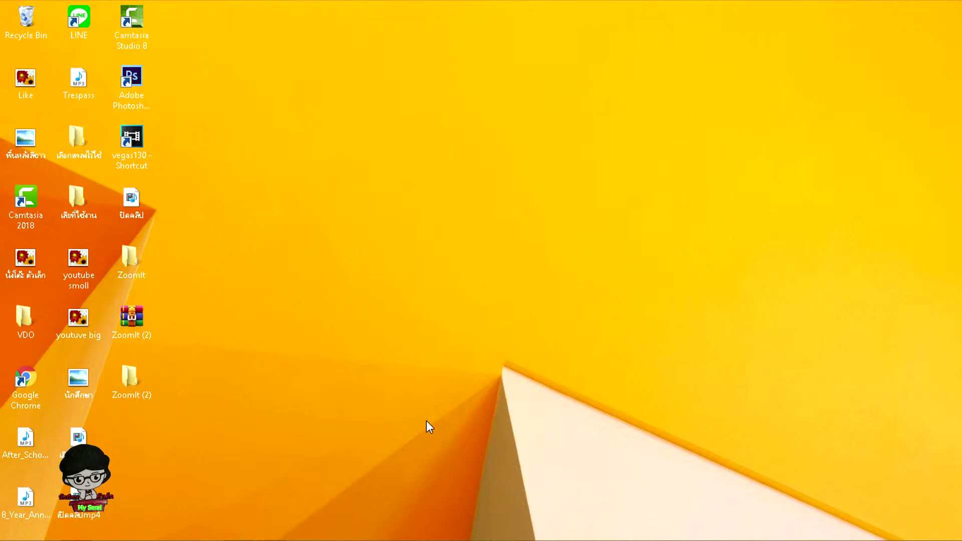
- Accept the options with the LiveZoom settings shown and toggle LiveZoom on the desktop with Ctrl + 2
{"action": "double_click", "coordinate": [144, 338]}
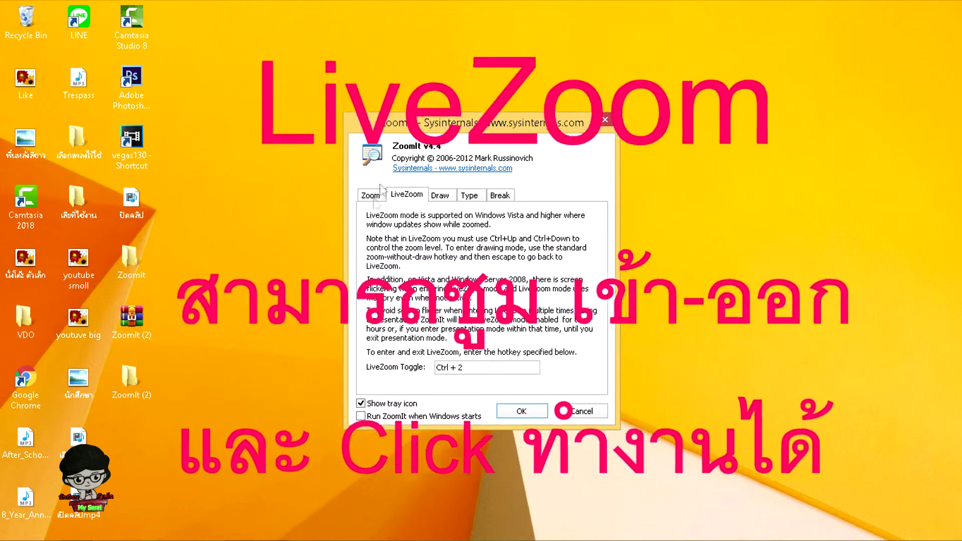
{"action": "left_click", "coordinate": [523, 412]}
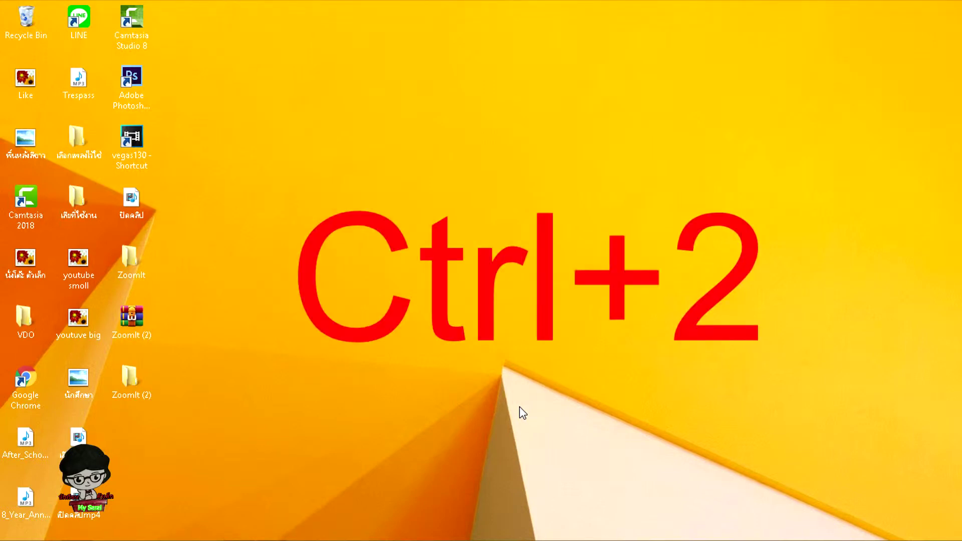
{"action": "key", "text": "ctrl+2"}
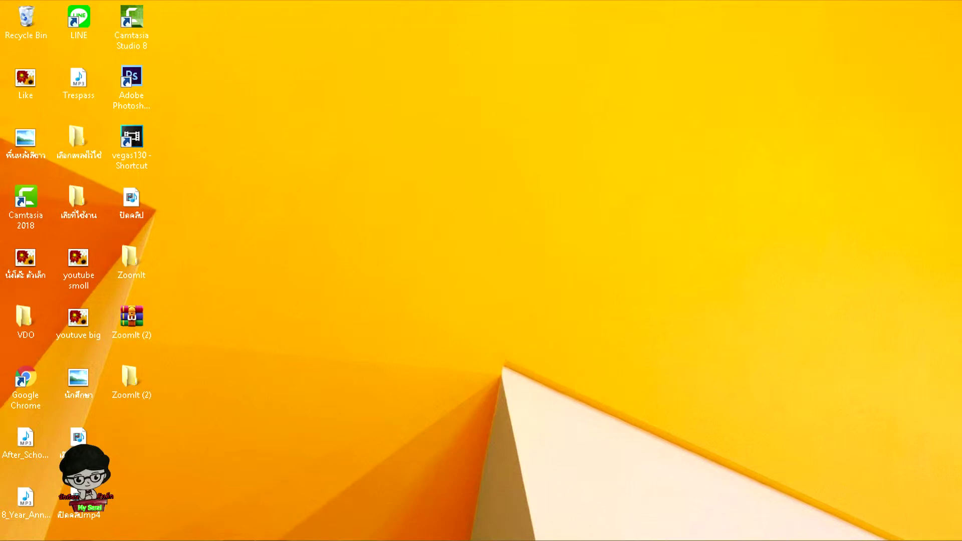
- Reopen ZoomIt's options from the notification area and show the Draw settings
{"action": "mouse_move", "coordinate": [832, 538]}
{"action": "right_click", "coordinate": [801, 531]}
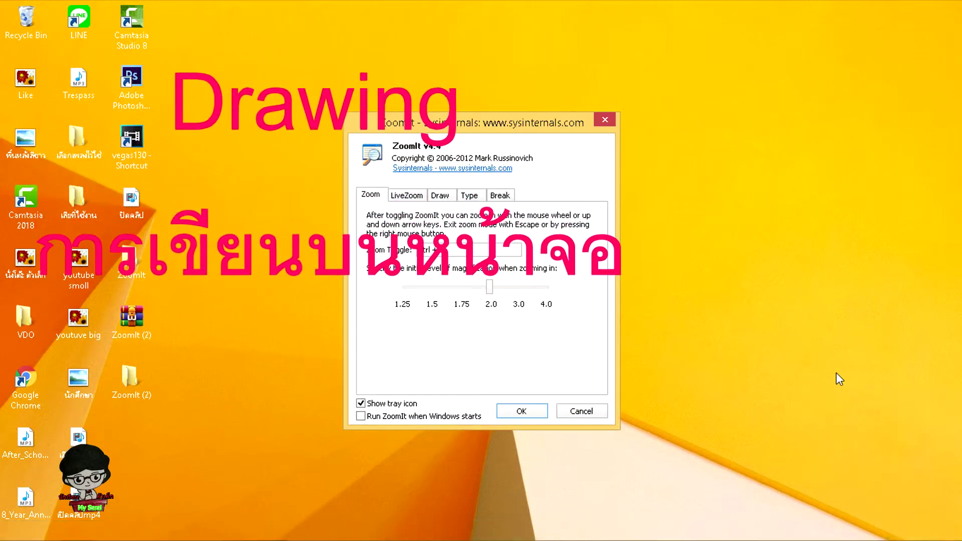
{"action": "left_click", "coordinate": [441, 196]}
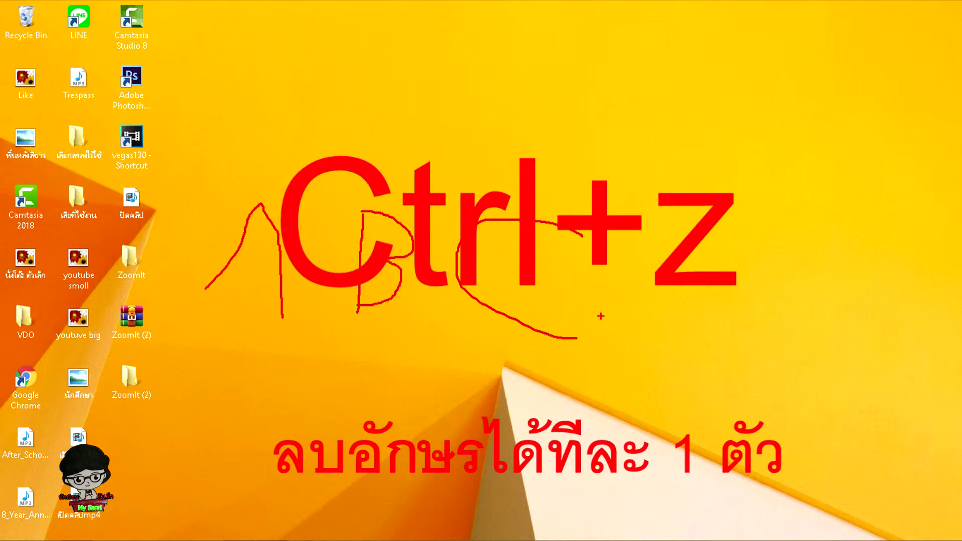
- Undo the last three pen strokes of the handwritten ABC one at a time
{"action": "key", "text": "ctrl+z"}
{"action": "key", "text": "ctrl+z"}
{"action": "key", "text": "ctrl+z"}
- Draw the letters A, B, D and E in red across the desktop and erase all the drawing at once
{"action": "mouse_move", "coordinate": [193, 282]}
{"action": "left_mouse_down"}
{"action": "mouse_move", "coordinate": [273, 170]}
{"action": "mouse_move", "coordinate": [285, 193]}
{"action": "left_mouse_up"}
{"action": "left_click_drag", "start_coordinate": [293, 266], "coordinate": [293, 306]}
{"action": "left_click_drag", "start_coordinate": [230, 243], "coordinate": [311, 246]}
{"action": "mouse_move", "coordinate": [363, 198]}
{"action": "left_mouse_down"}
{"action": "mouse_move", "coordinate": [362, 188]}
{"action": "mouse_move", "coordinate": [363, 299]}
{"action": "left_mouse_up"}
{"action": "mouse_move", "coordinate": [368, 199]}
{"action": "left_mouse_down"}
{"action": "mouse_move", "coordinate": [423, 202]}
{"action": "mouse_move", "coordinate": [368, 288]}
{"action": "left_mouse_up"}
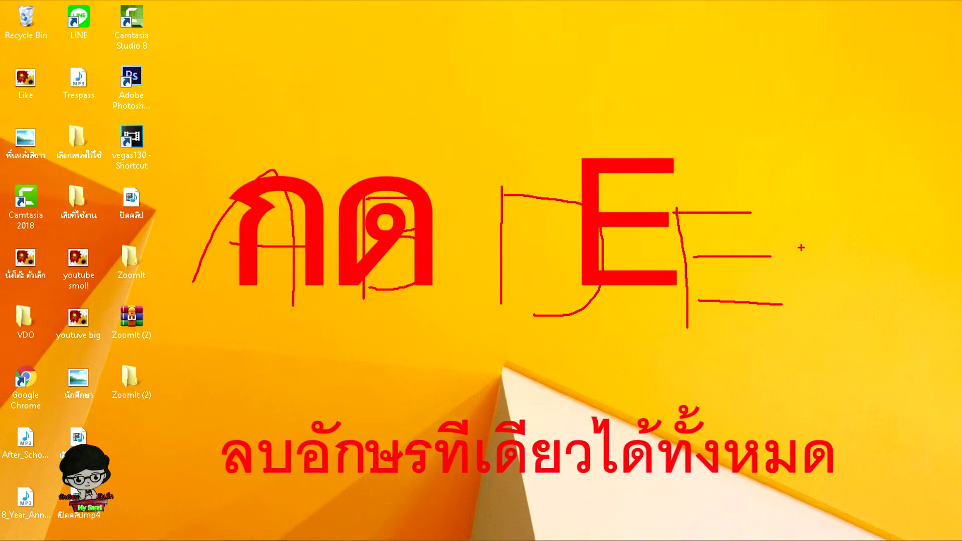
{"action": "key", "text": "e"}
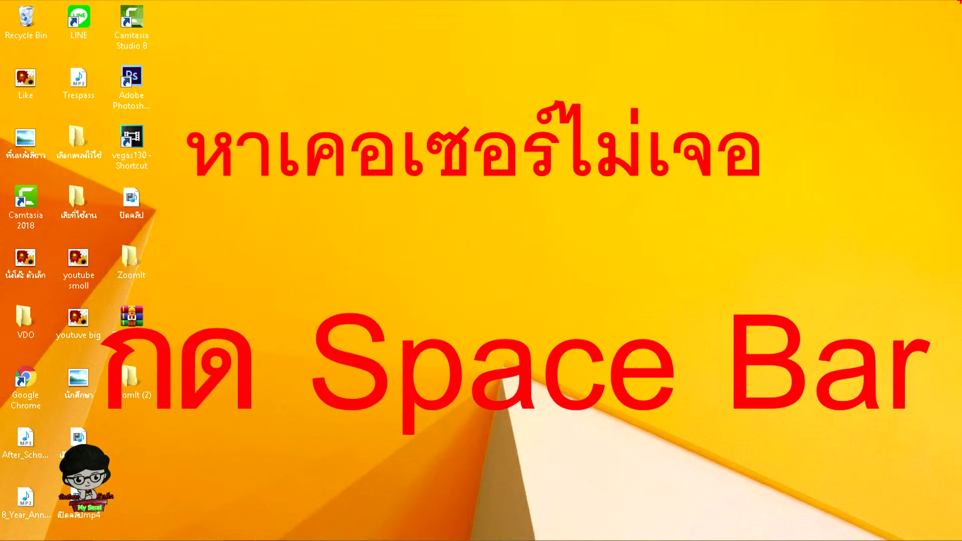
- Centre the pen cursor on the screen and draw the letters A, B and D in red
{"action": "key", "text": "space"}
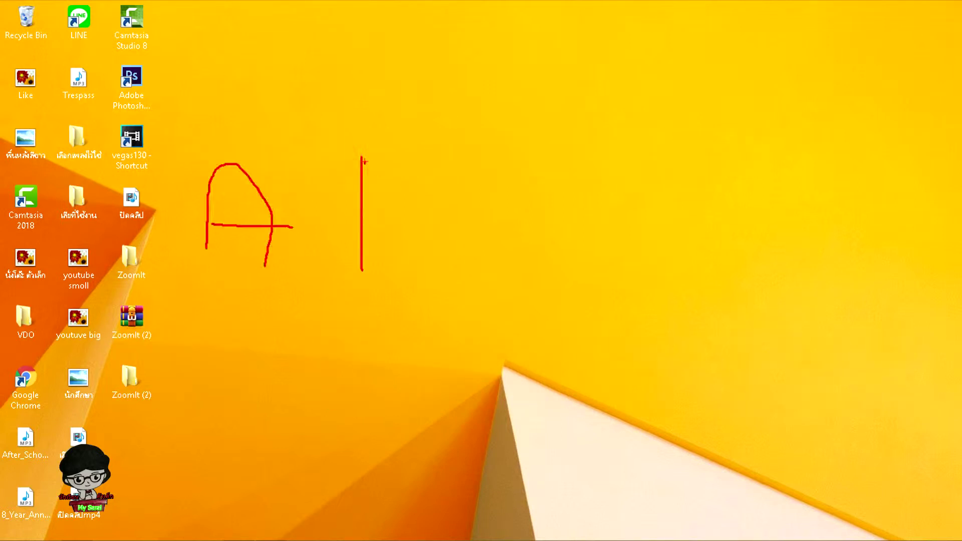
{"action": "mouse_move", "coordinate": [364, 162]}
{"action": "left_mouse_down"}
{"action": "mouse_move", "coordinate": [342, 229]}
{"action": "mouse_move", "coordinate": [372, 285]}
{"action": "left_mouse_up"}
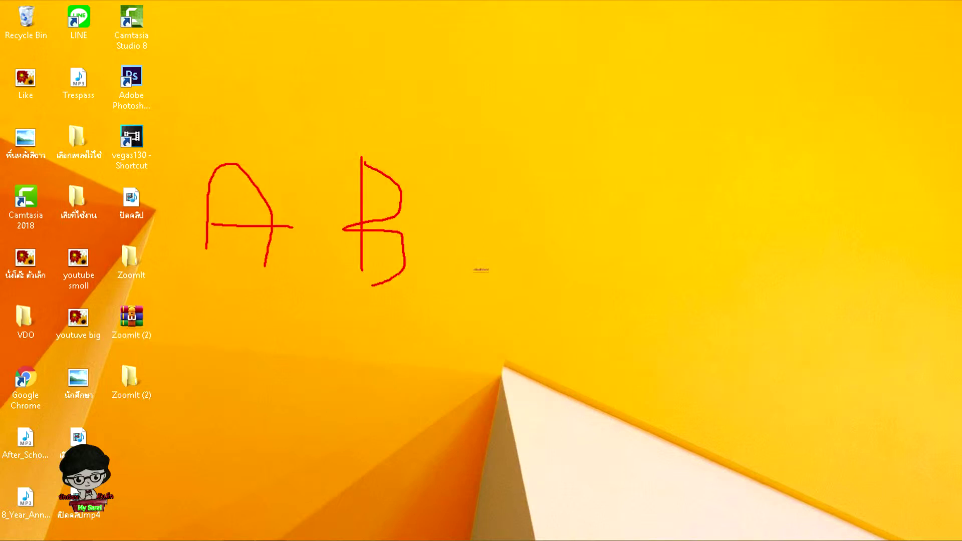
{"action": "left_click_drag", "start_coordinate": [505, 161], "coordinate": [502, 256]}
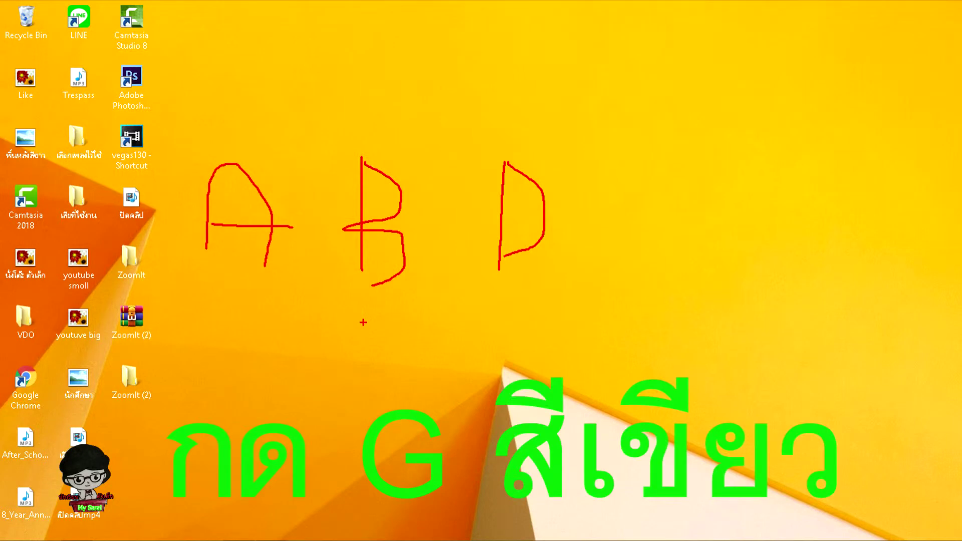
- Draw a letter A in green, a B in blue and another letter in yellow in a row beneath the red letters
{"action": "key", "text": "g"}
{"action": "mouse_move", "coordinate": [212, 343]}
{"action": "left_mouse_down"}
{"action": "mouse_move", "coordinate": [253, 284]}
{"action": "mouse_move", "coordinate": [269, 363]}
{"action": "left_mouse_up"}
{"action": "left_click_drag", "start_coordinate": [222, 323], "coordinate": [274, 329]}
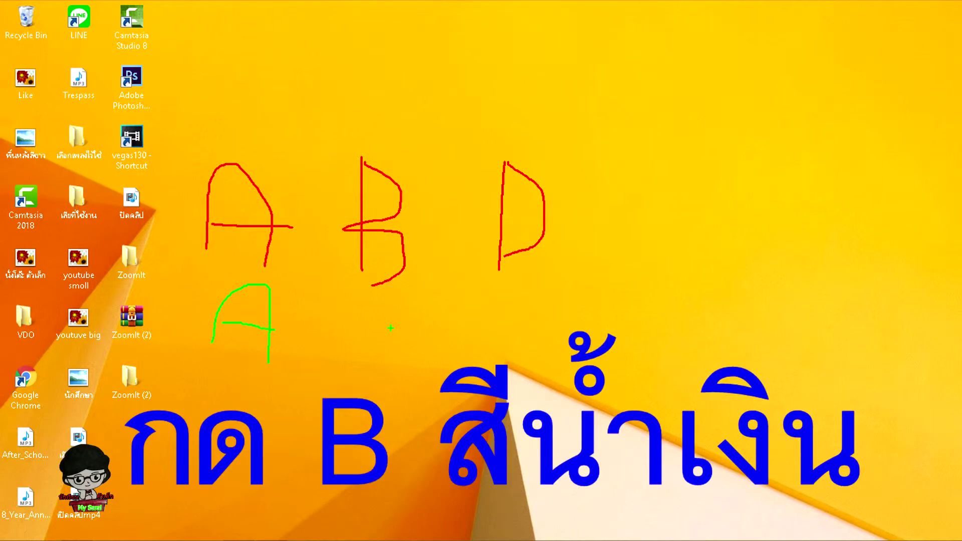
{"action": "key", "text": "b"}
{"action": "mouse_move", "coordinate": [384, 305]}
{"action": "left_mouse_down"}
{"action": "mouse_move", "coordinate": [381, 379]}
{"action": "mouse_move", "coordinate": [414, 300]}
{"action": "mouse_move", "coordinate": [444, 328]}
{"action": "mouse_move", "coordinate": [395, 339]}
{"action": "mouse_move", "coordinate": [390, 396]}
{"action": "mouse_move", "coordinate": [375, 391]}
{"action": "left_mouse_up"}
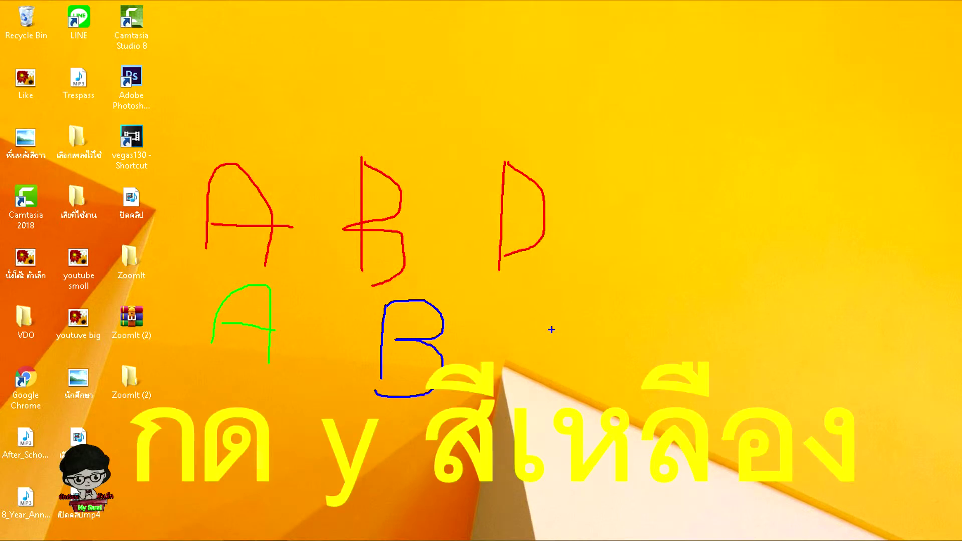
{"action": "key", "text": "y"}
{"action": "mouse_move", "coordinate": [544, 365]}
{"action": "left_mouse_down"}
{"action": "mouse_move", "coordinate": [584, 270]}
{"action": "mouse_move", "coordinate": [649, 331]}
{"action": "mouse_move", "coordinate": [642, 399]}
{"action": "left_mouse_up"}
{"action": "left_click_drag", "start_coordinate": [561, 322], "coordinate": [671, 339]}
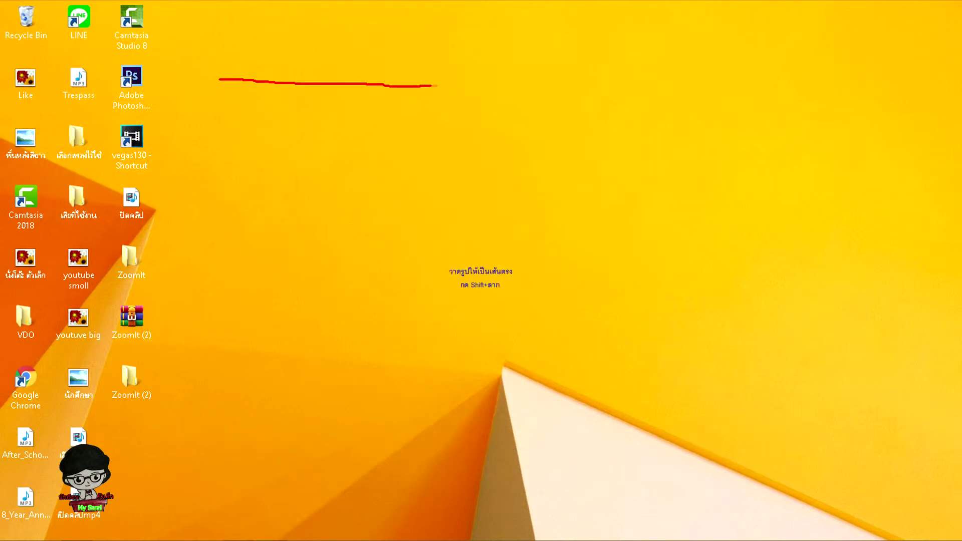
- Finish the freehand red horizontal line and draw a perfectly straight red line just beneath it
{"action": "left_click_drag", "start_coordinate": [436, 86], "coordinate": [523, 85]}
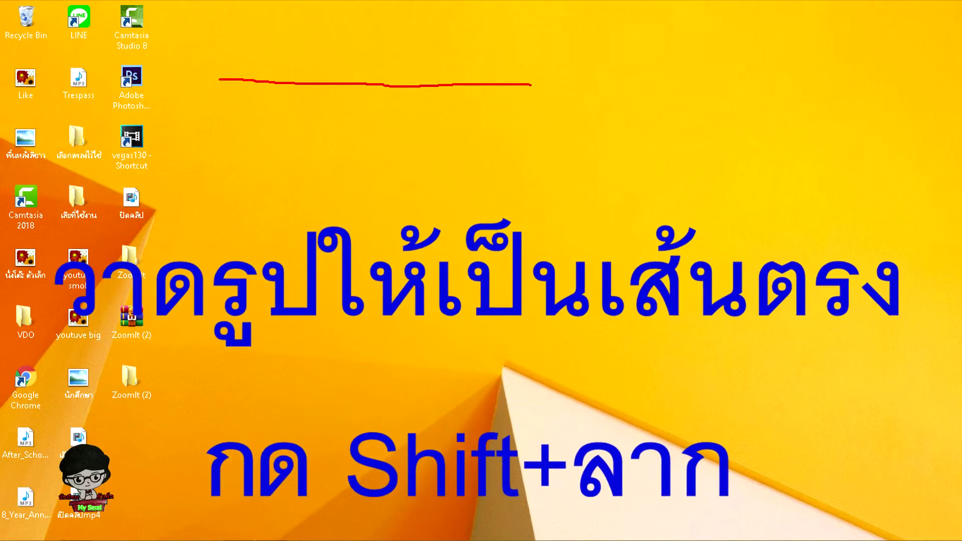
{"action": "left_click_drag", "start_coordinate": [531, 84], "coordinate": [545, 86]}
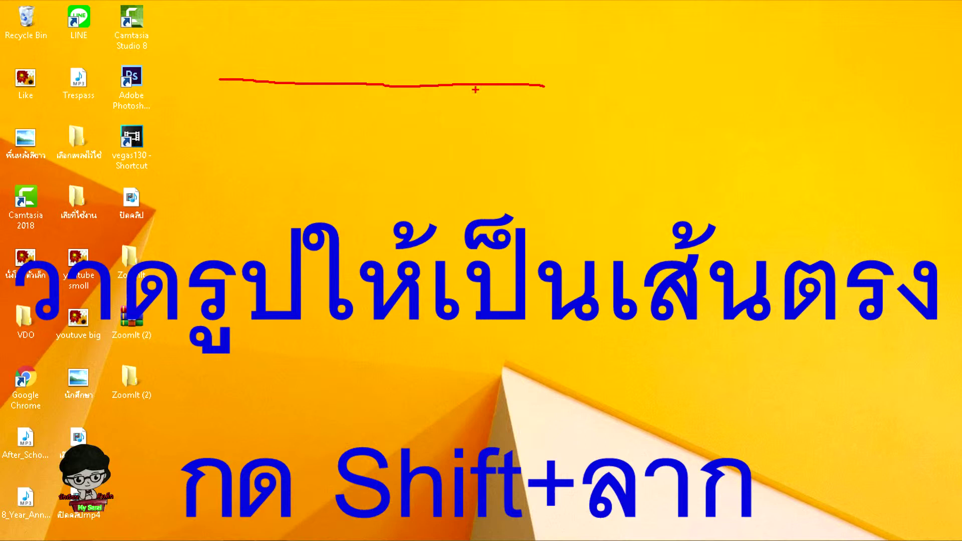
{"action": "key", "text": "p"}
{"action": "left_click_drag", "start_coordinate": [222, 112], "coordinate": [592, 109]}
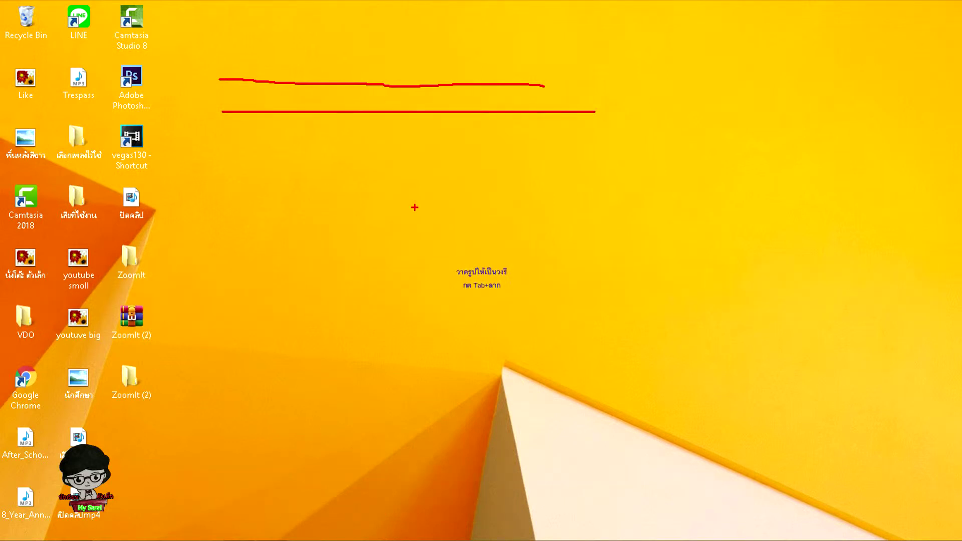
- Draw a freehand red oval below the lines and a true ellipse to its right
{"action": "left_click_drag", "start_coordinate": [236, 133], "coordinate": [312, 201]}
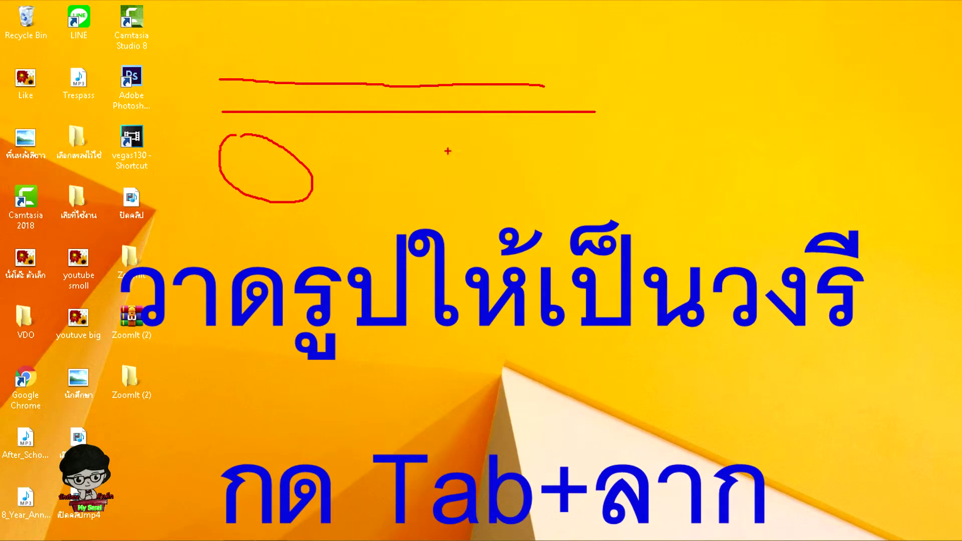
{"action": "left_click_drag", "start_coordinate": [448, 150], "coordinate": [612, 223]}
{"action": "key", "text": "Tab"}
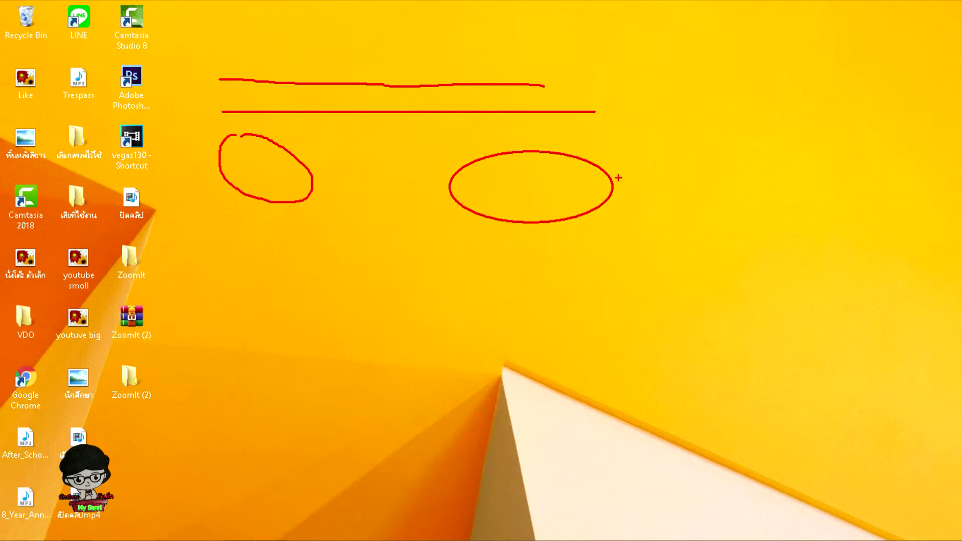
- Draw a freehand box and a true rectangle below the ovals, and add two opposite horizontal arrows above the lines
{"action": "mouse_move", "coordinate": [216, 222]}
{"action": "left_mouse_down"}
{"action": "mouse_move", "coordinate": [210, 265]}
{"action": "mouse_move", "coordinate": [315, 304]}
{"action": "left_mouse_up"}
{"action": "mouse_move", "coordinate": [219, 224]}
{"action": "left_mouse_down"}
{"action": "mouse_move", "coordinate": [300, 241]}
{"action": "mouse_move", "coordinate": [320, 274]}
{"action": "mouse_move", "coordinate": [318, 304]}
{"action": "left_mouse_up"}
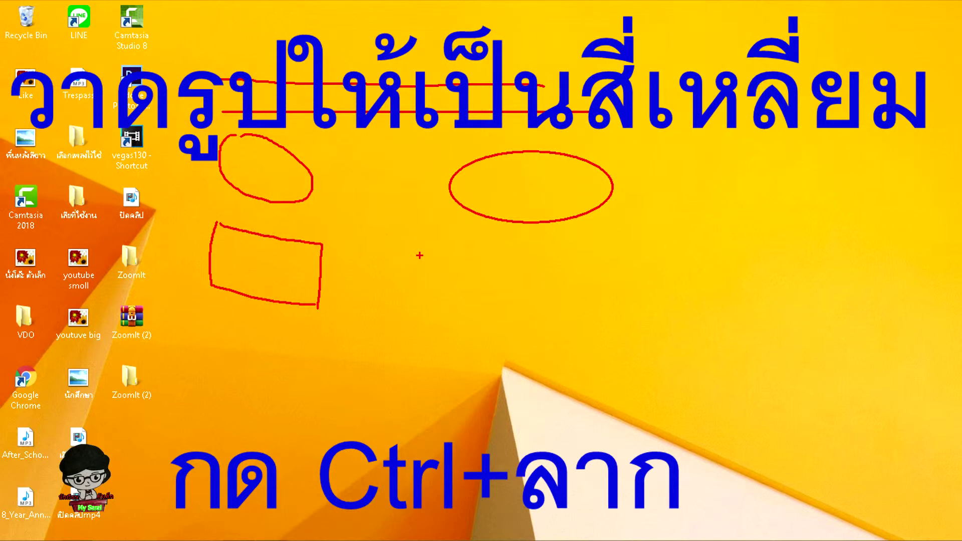
{"action": "left_click_drag", "start_coordinate": [398, 246], "coordinate": [592, 320]}
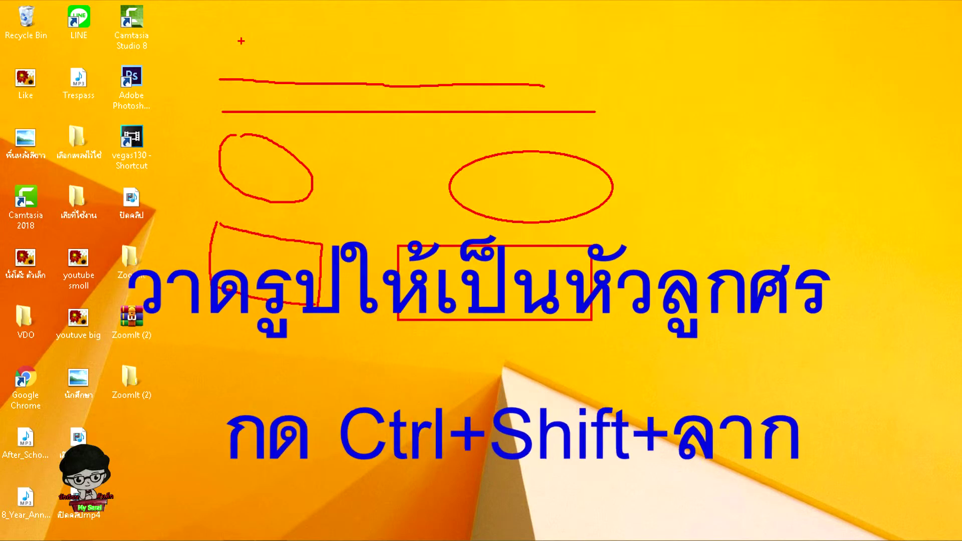
{"action": "left_click_drag", "start_coordinate": [229, 46], "coordinate": [455, 46]}
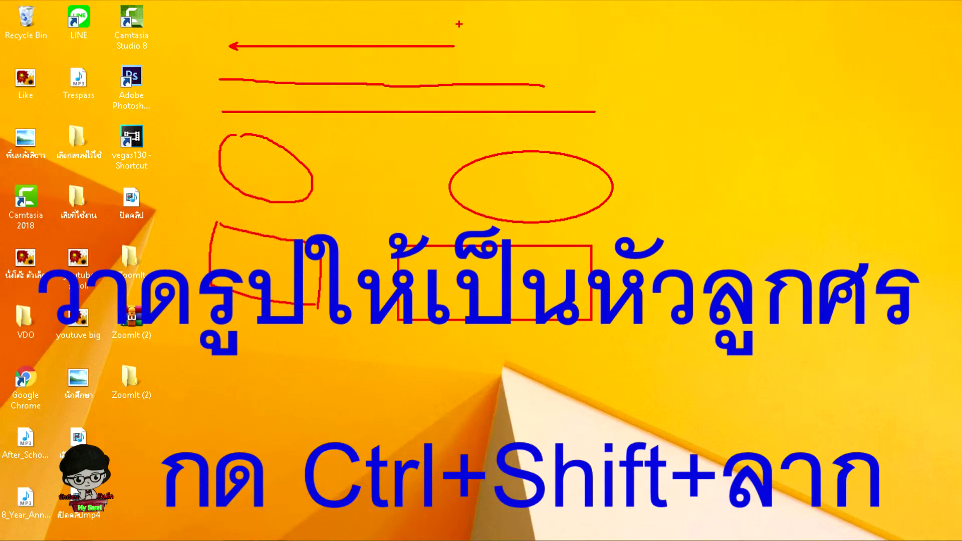
{"action": "left_click_drag", "start_coordinate": [459, 24], "coordinate": [224, 24]}
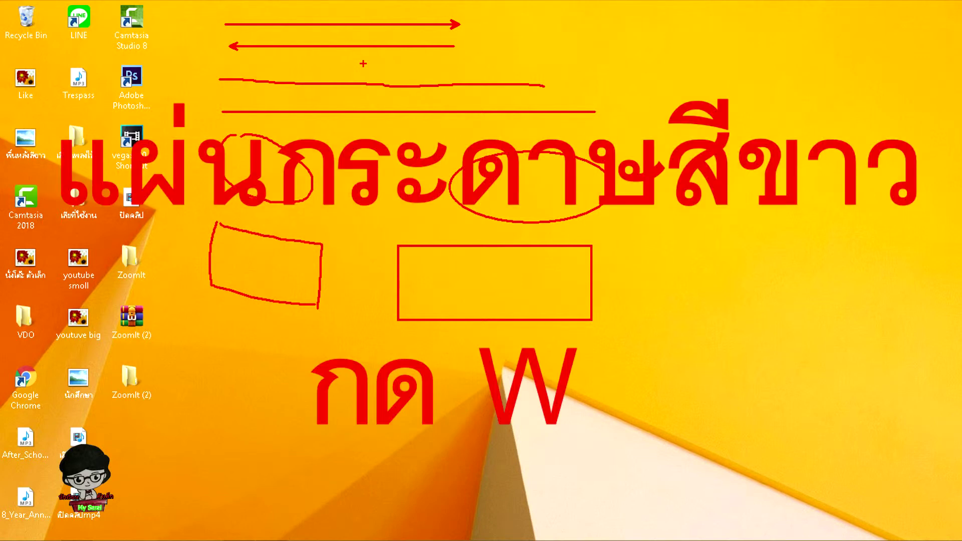
- Switch to a blank white sketch pad and draw the letters A, B, C and D in red
{"action": "key", "text": "w"}
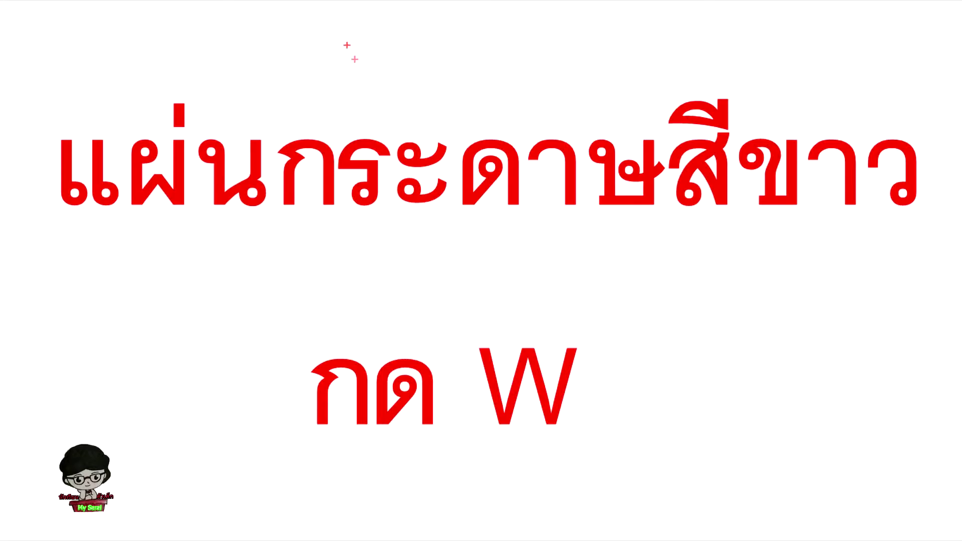
{"action": "mouse_move", "coordinate": [73, 144]}
{"action": "left_mouse_down"}
{"action": "mouse_move", "coordinate": [141, 121]}
{"action": "mouse_move", "coordinate": [132, 151]}
{"action": "left_mouse_up"}
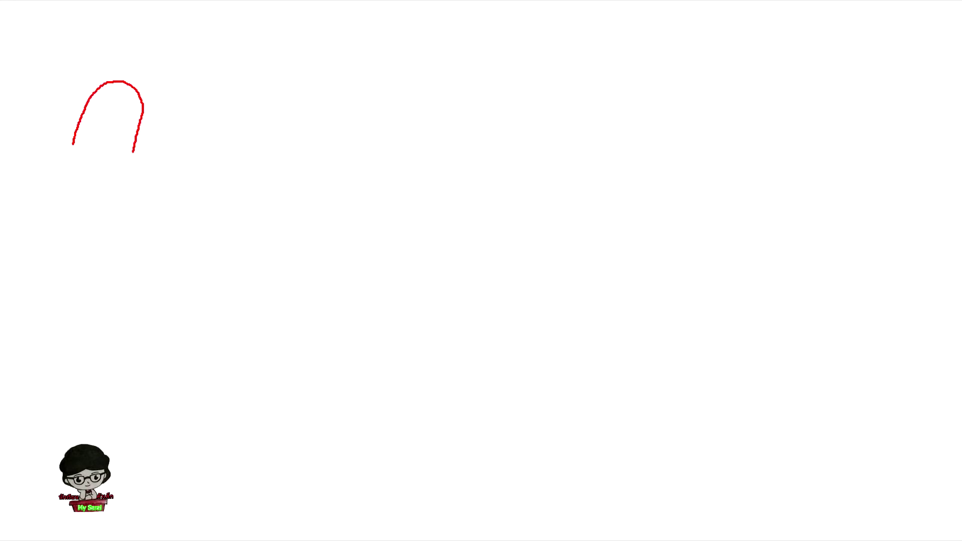
{"action": "left_click_drag", "start_coordinate": [87, 104], "coordinate": [144, 111]}
{"action": "left_click_drag", "start_coordinate": [204, 87], "coordinate": [202, 163]}
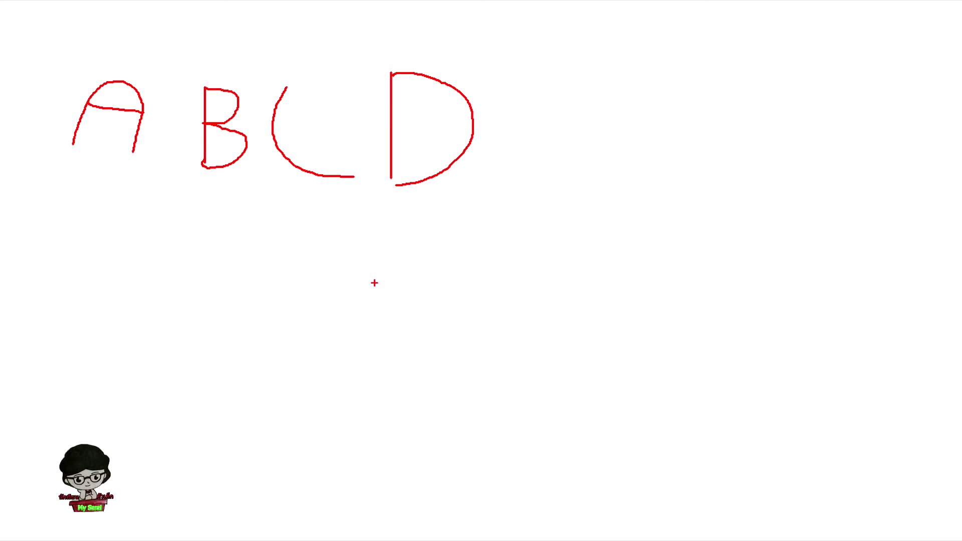
- Switch to a blank black sketch pad and draw the letters A, B and C in red
{"action": "key", "text": "k"}
{"action": "mouse_move", "coordinate": [123, 244]}
{"action": "left_mouse_down"}
{"action": "mouse_move", "coordinate": [179, 121]}
{"action": "mouse_move", "coordinate": [238, 260]}
{"action": "left_mouse_up"}
{"action": "left_click_drag", "start_coordinate": [133, 187], "coordinate": [220, 185]}
{"action": "left_click_drag", "start_coordinate": [353, 141], "coordinate": [353, 258]}
{"action": "left_click_drag", "start_coordinate": [368, 205], "coordinate": [368, 254]}
{"action": "left_click_drag", "start_coordinate": [601, 133], "coordinate": [628, 249]}
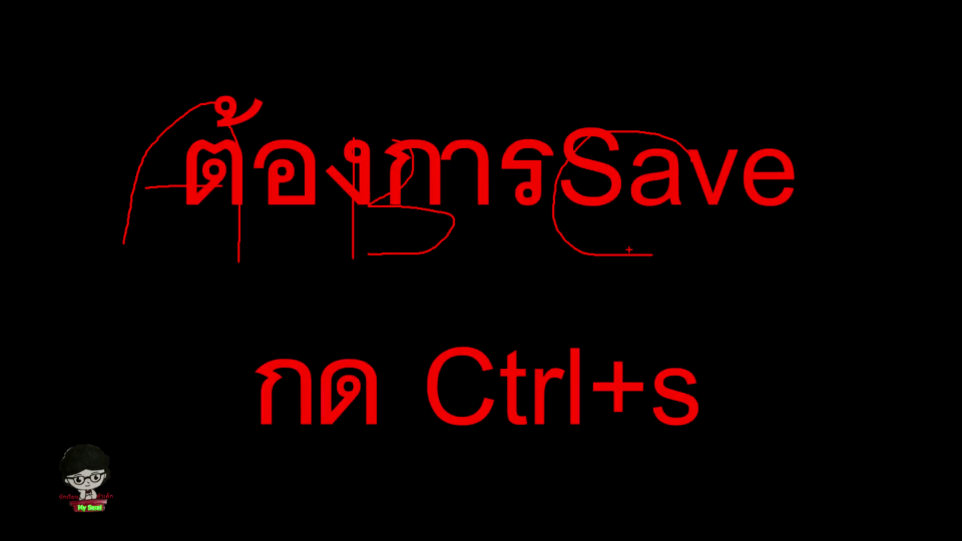
- Save the black sketch as a zoomed PNG named zoomit1 in the วีดีโอดิบ folder on drive D and leave drawing mode
{"action": "key", "text": "ctrl+s"}
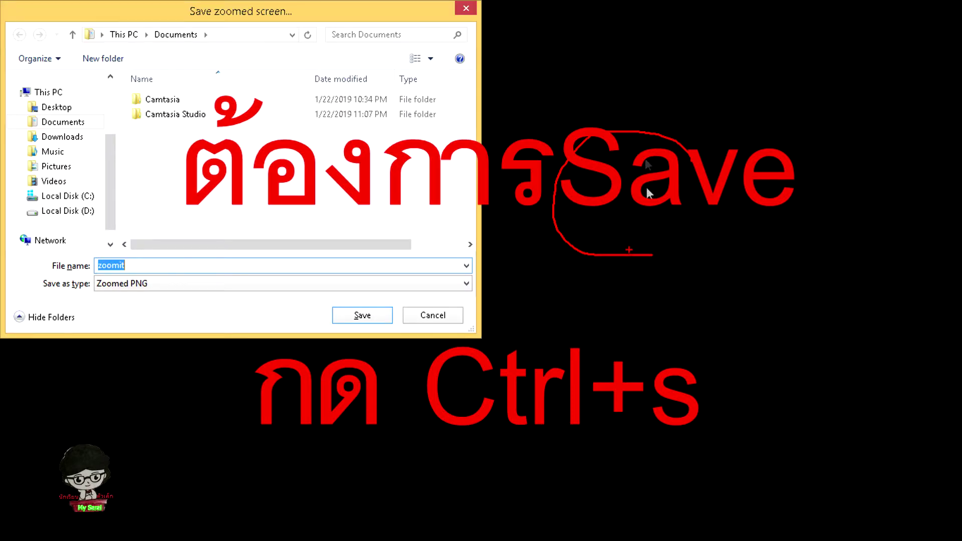
{"action": "key", "text": "End"}
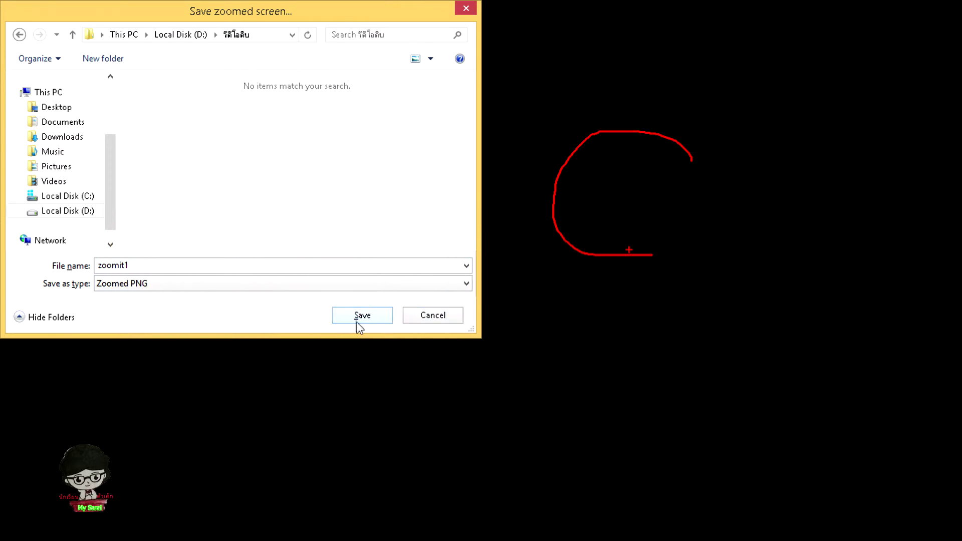
{"action": "double_click", "coordinate": [135, 267]}
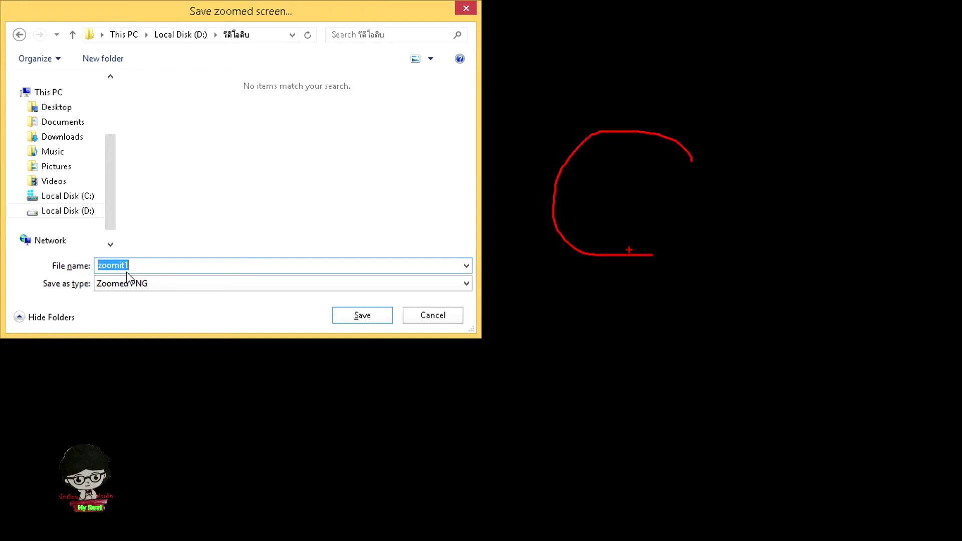
{"action": "left_click", "coordinate": [350, 314]}
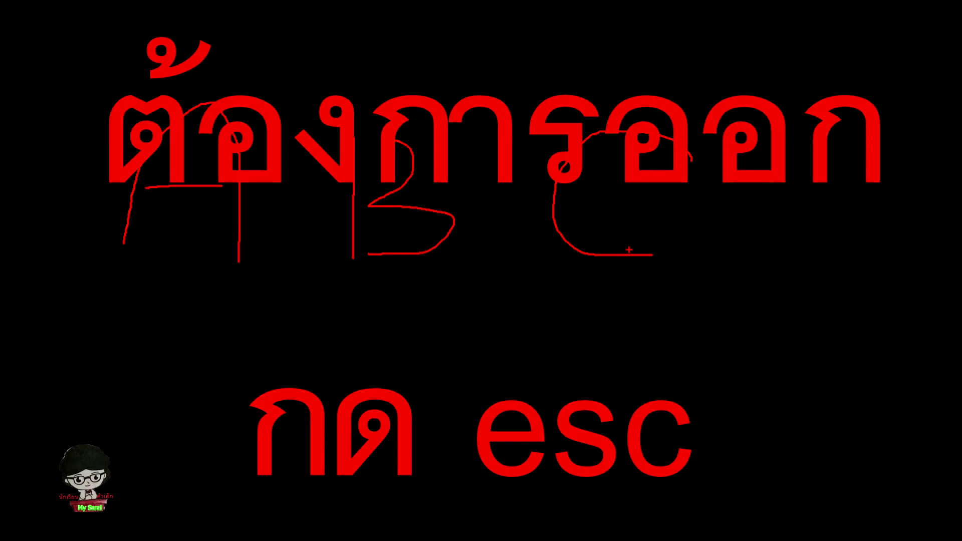
{"action": "key", "text": "Escape"}
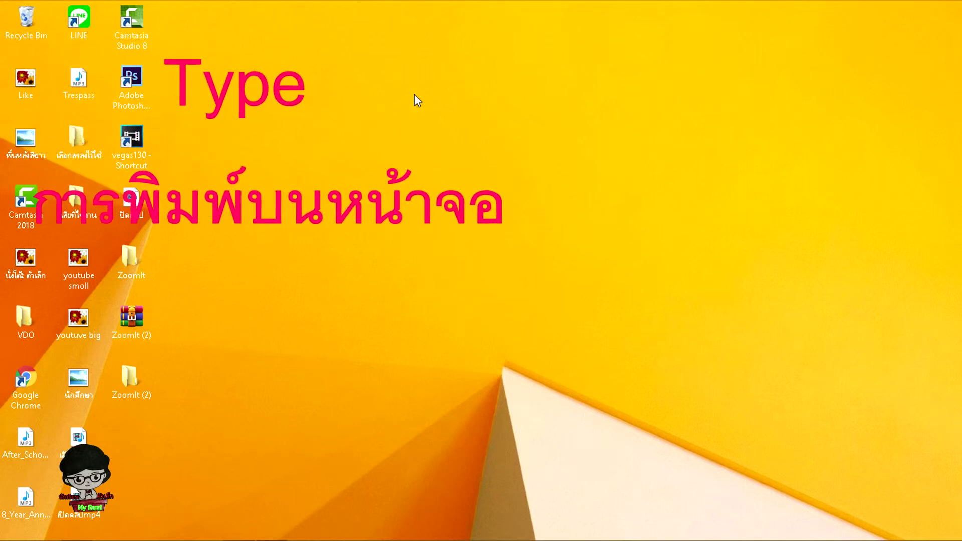
- Reopen ZoomIt's options from the notification area, show the Type settings and close the options
{"action": "left_click", "coordinate": [803, 532]}
{"action": "left_click", "coordinate": [781, 457]}
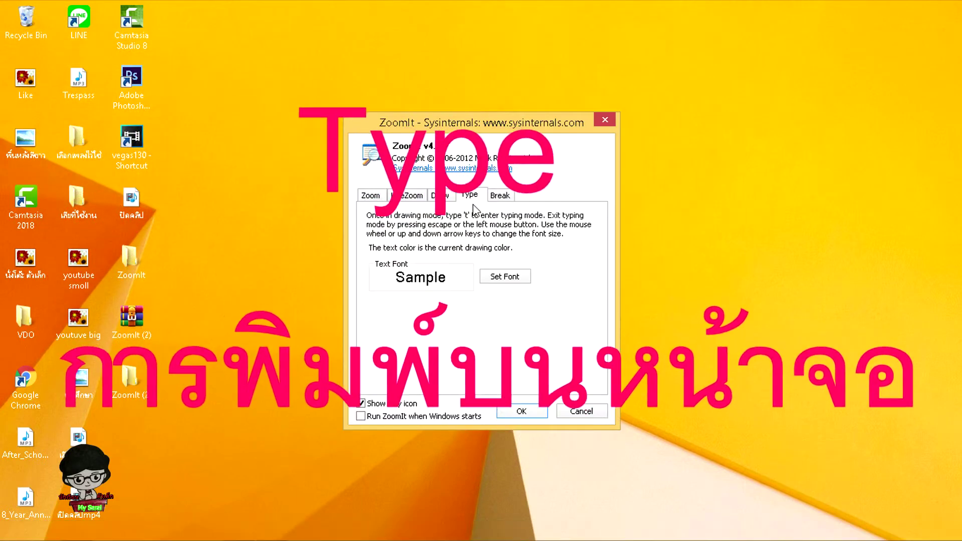
{"action": "left_click", "coordinate": [523, 412]}
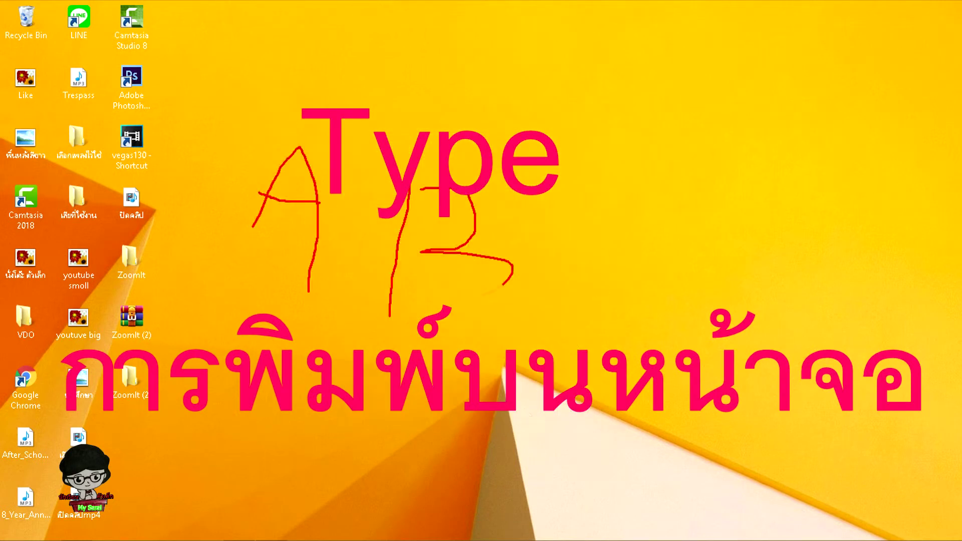
- Complete the handwritten red A, B and C on the desktop and add the text yello above them in typing mode
{"action": "left_click_drag", "start_coordinate": [504, 284], "coordinate": [402, 294]}
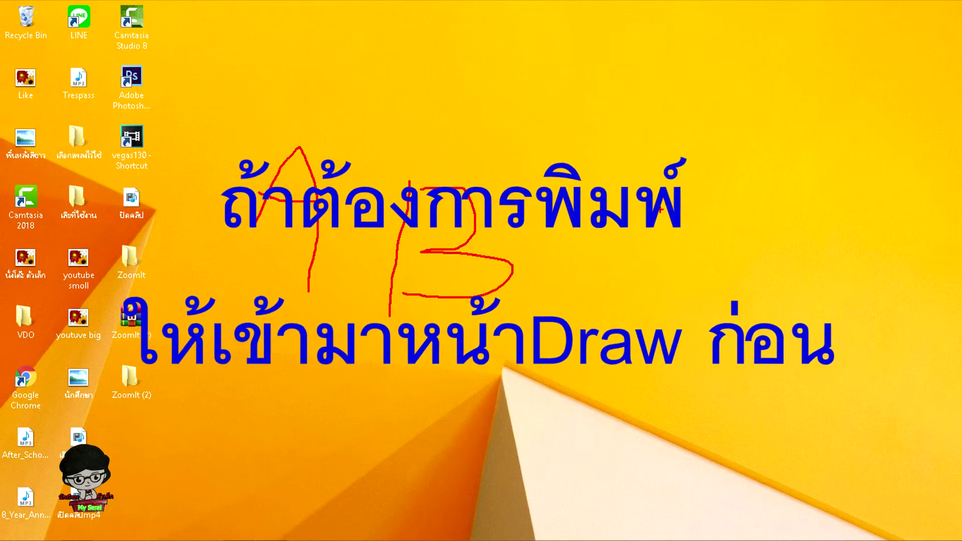
{"action": "left_click_drag", "start_coordinate": [660, 210], "coordinate": [683, 291]}
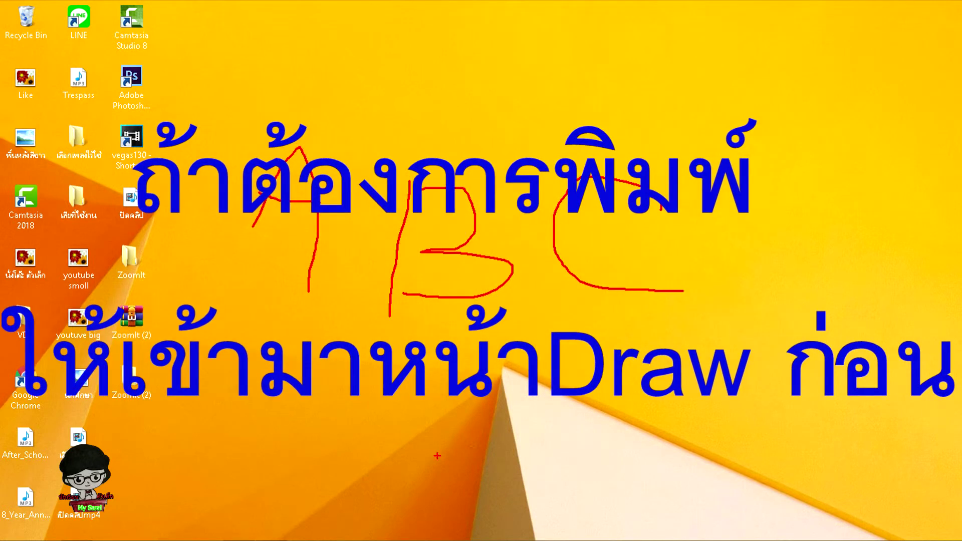
{"action": "key", "text": "t"}
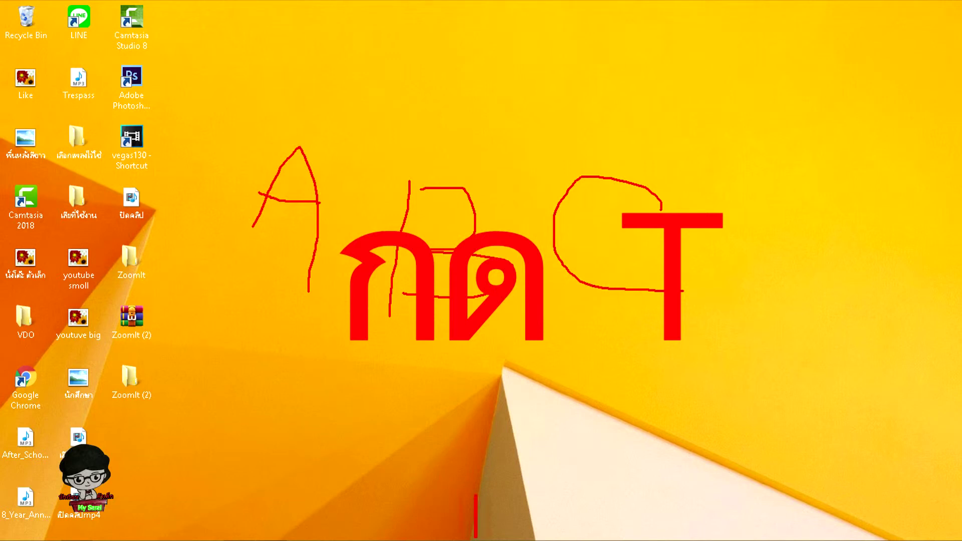
{"action": "type", "text": "yello"}
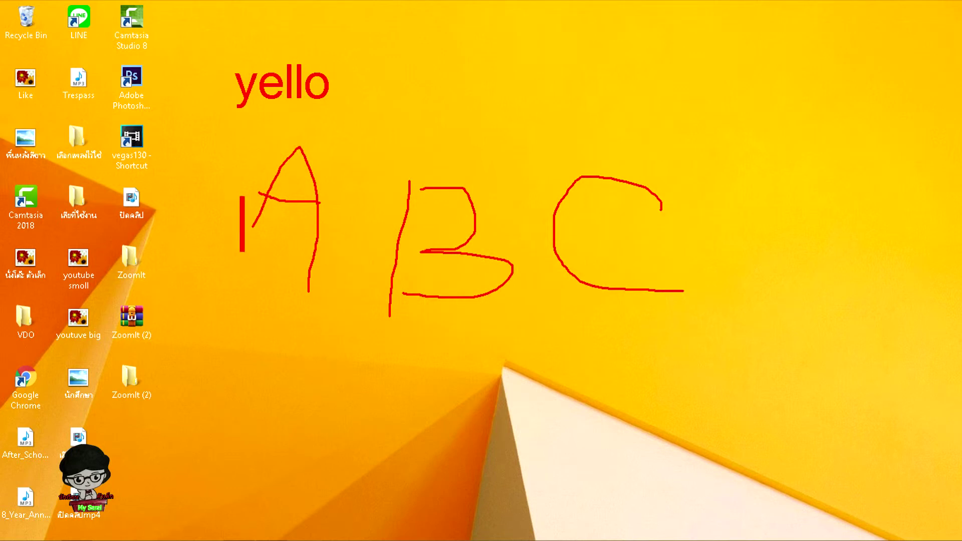
- Enlarge the on-screen text size greatly, enter SS in the huge font and exit typing and drawing mode
{"action": "scroll", "coordinate": [242, 231], "scroll_direction": "up", "scroll_amount": 8}
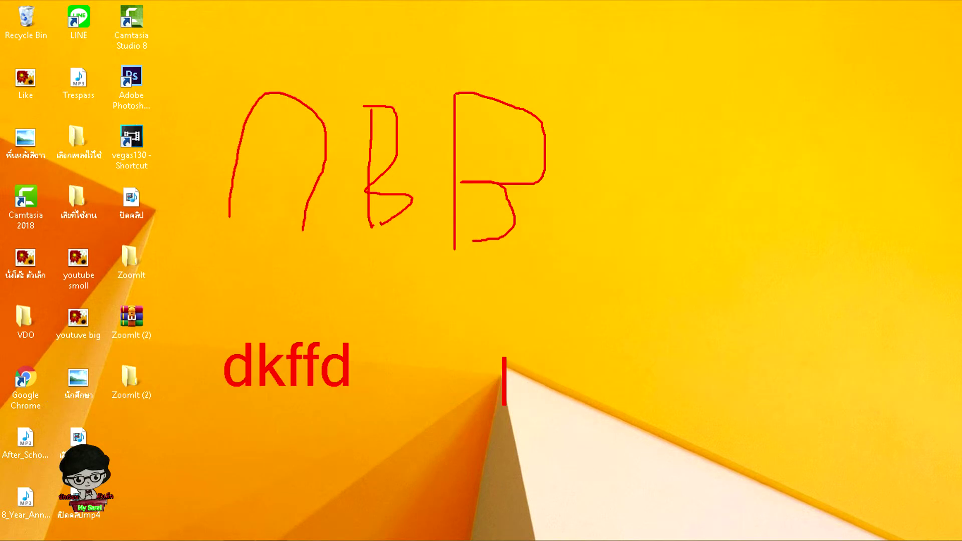
{"action": "scroll", "coordinate": [506, 401], "scroll_direction": "up", "scroll_amount": 6}
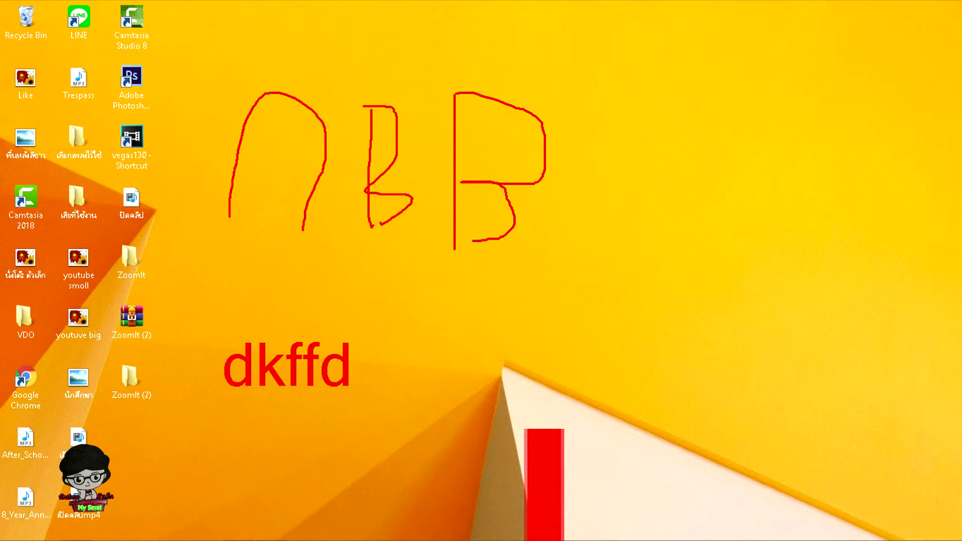
{"action": "type", "text": "SS"}
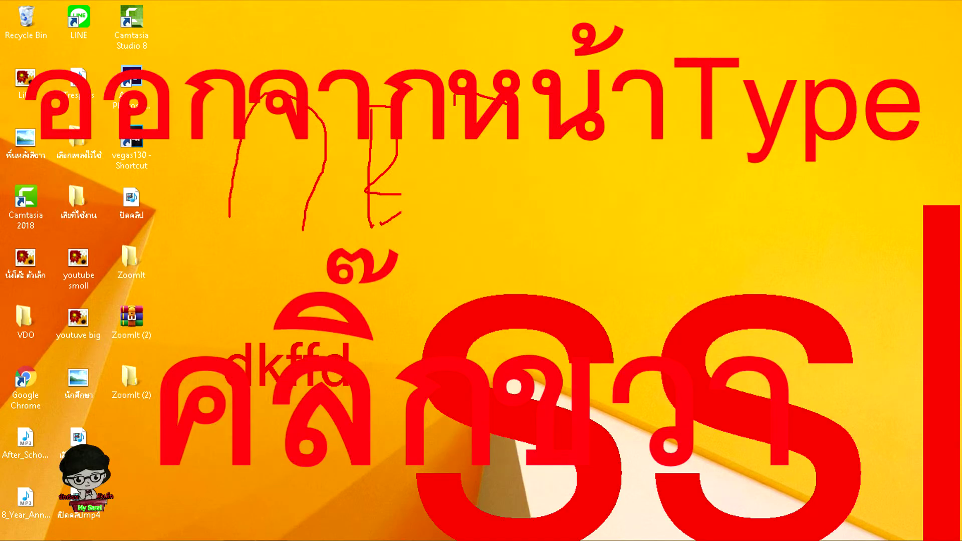
{"action": "key", "text": "Escape"}
{"action": "right_click", "coordinate": [457, 333]}
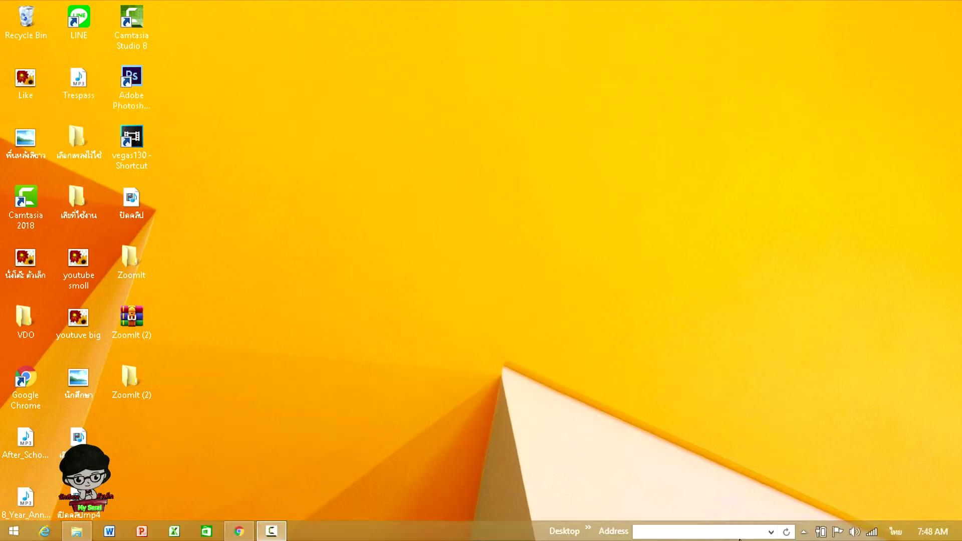
- Reopen ZoomIt's options from the notification area and set the Break timer to 5 minutes
{"action": "left_click", "coordinate": [803, 532]}
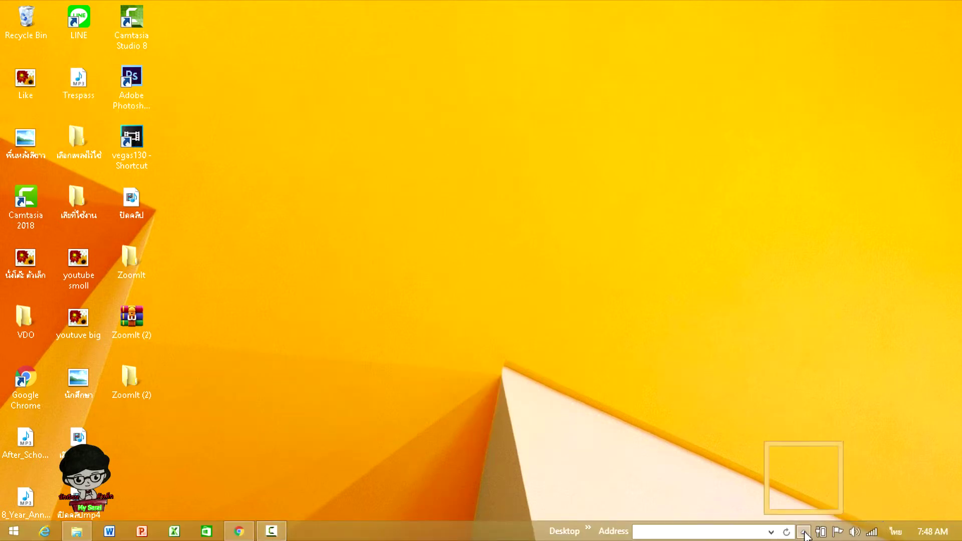
{"action": "left_click", "coordinate": [803, 465]}
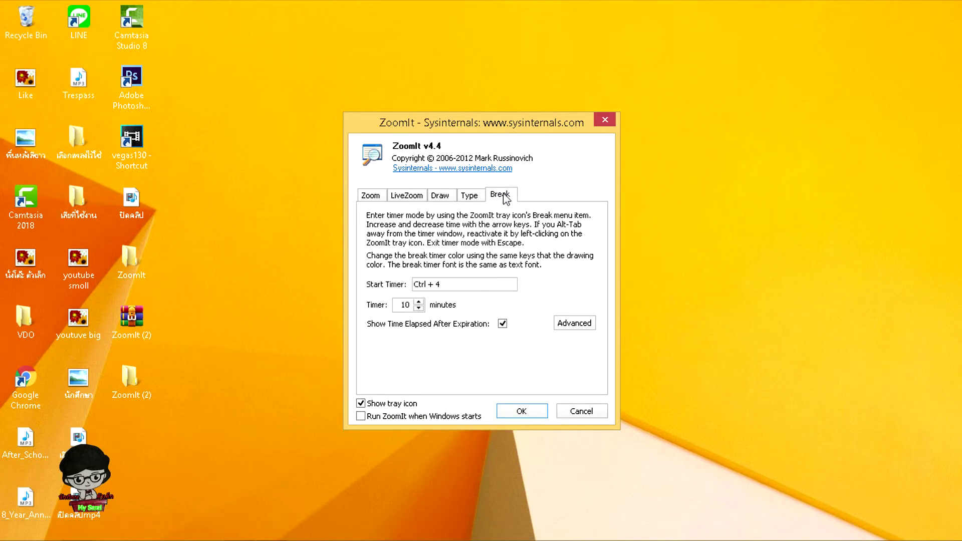
{"action": "left_click", "coordinate": [414, 305]}
{"action": "key", "text": "BackSpace"}
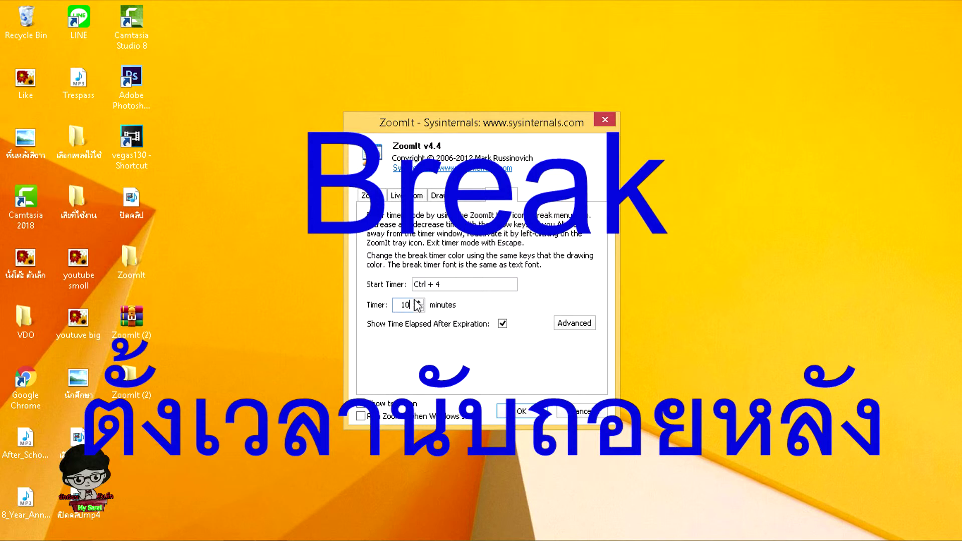
{"action": "type", "text": "99"}
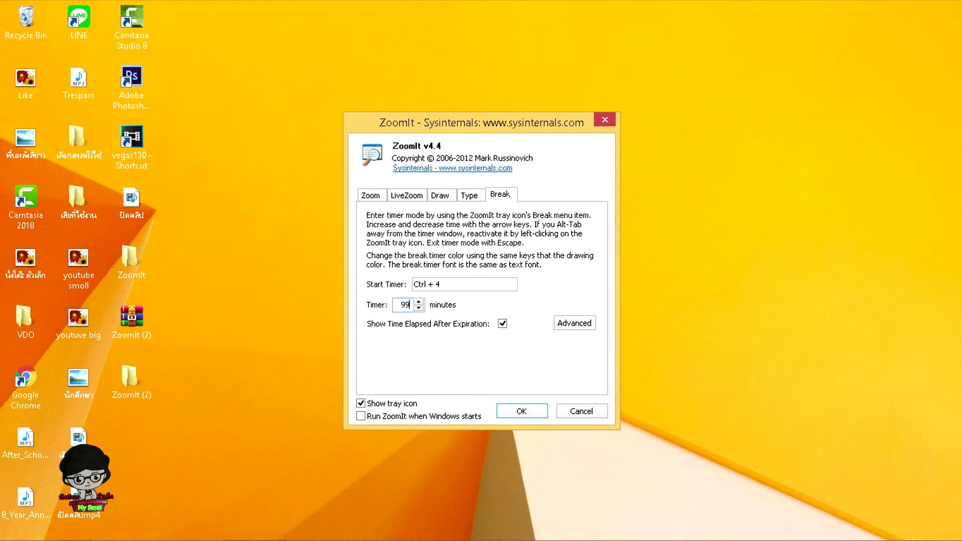
{"action": "key", "text": "BackSpace"}
{"action": "key", "text": "BackSpace"}
{"action": "type", "text": "5"}
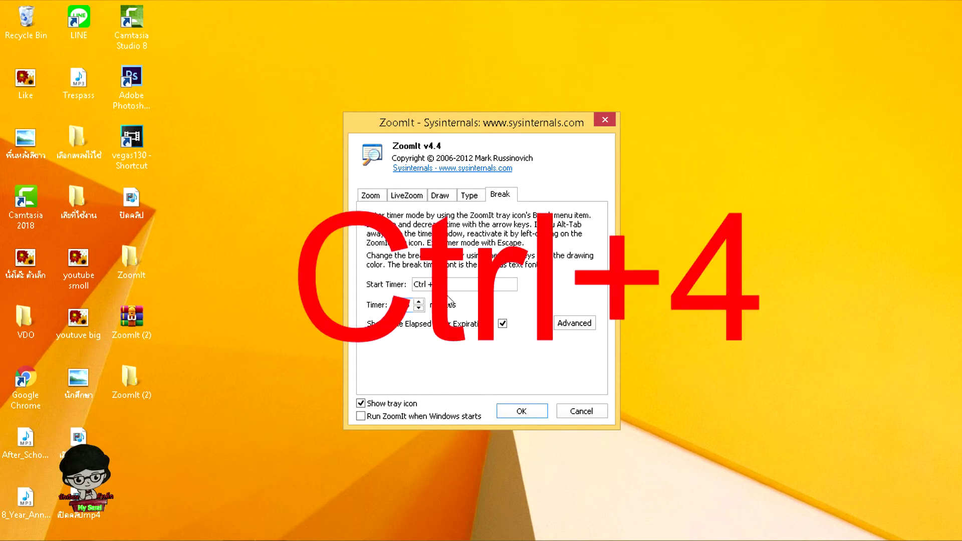
{"action": "left_click", "coordinate": [521, 412]}
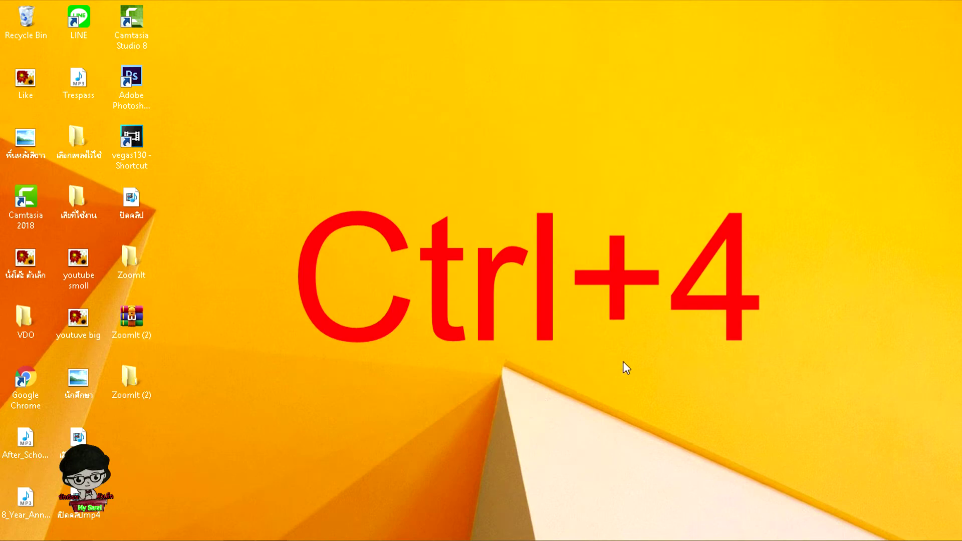
- Start the break countdown timer and exit it back to the desktop
{"action": "key", "text": "ctrl+4"}
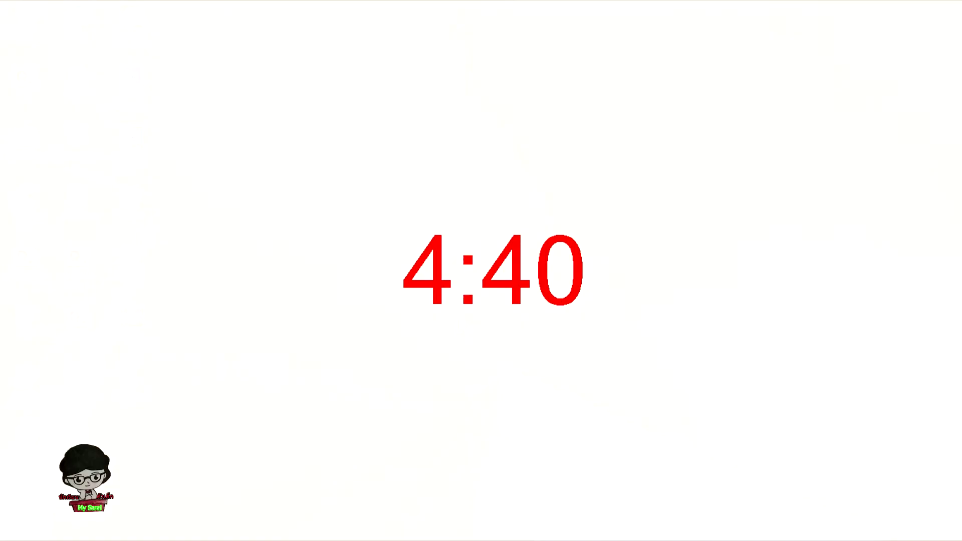
{"action": "right_click", "coordinate": [458, 319]}
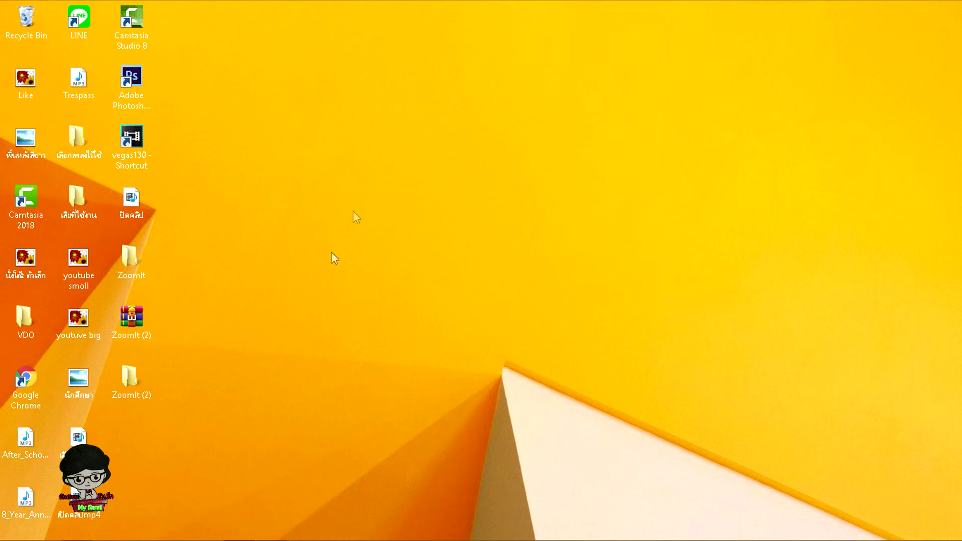